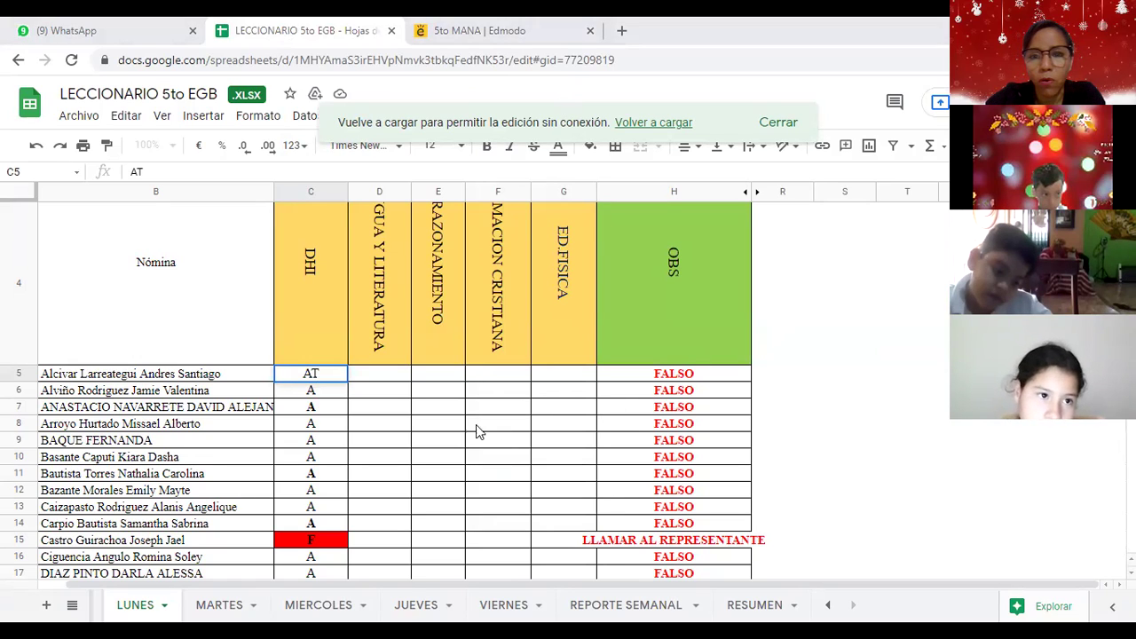
On the LUNES sheet, mark attendance in the language and literature column: A in D5 and D6, and F in D7.
click(384, 375)
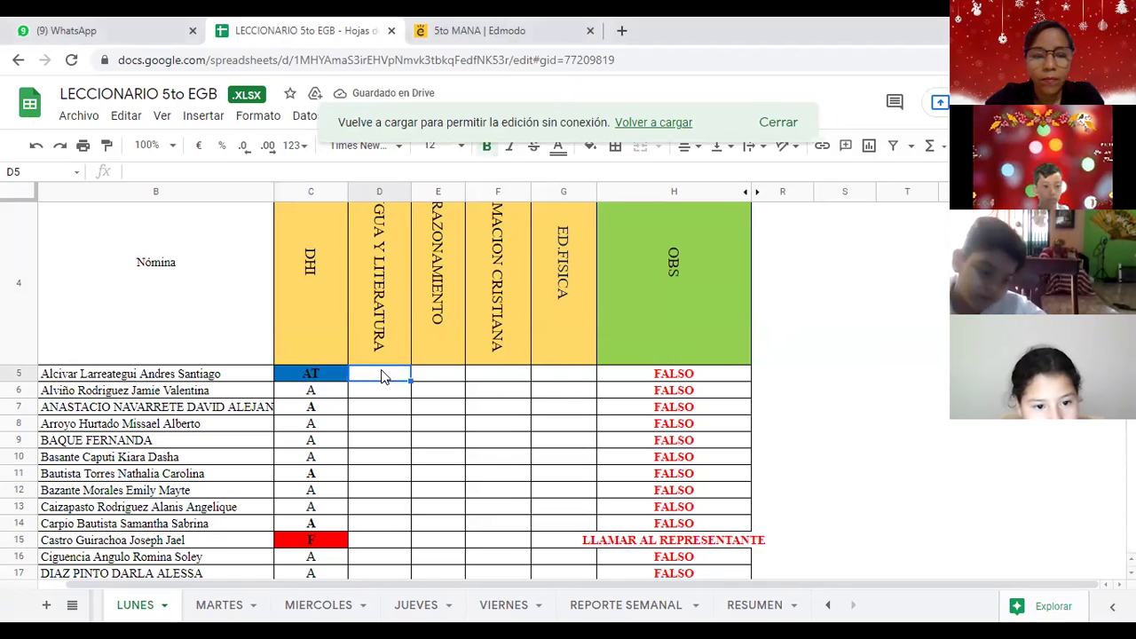
text(A)
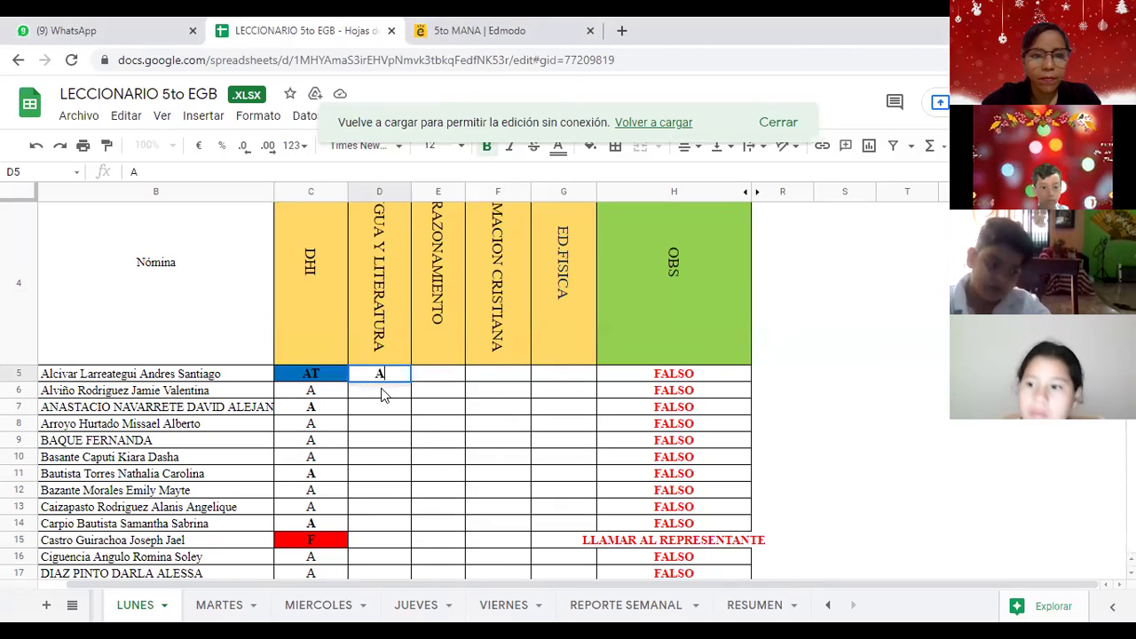
click(383, 395)
text(A)
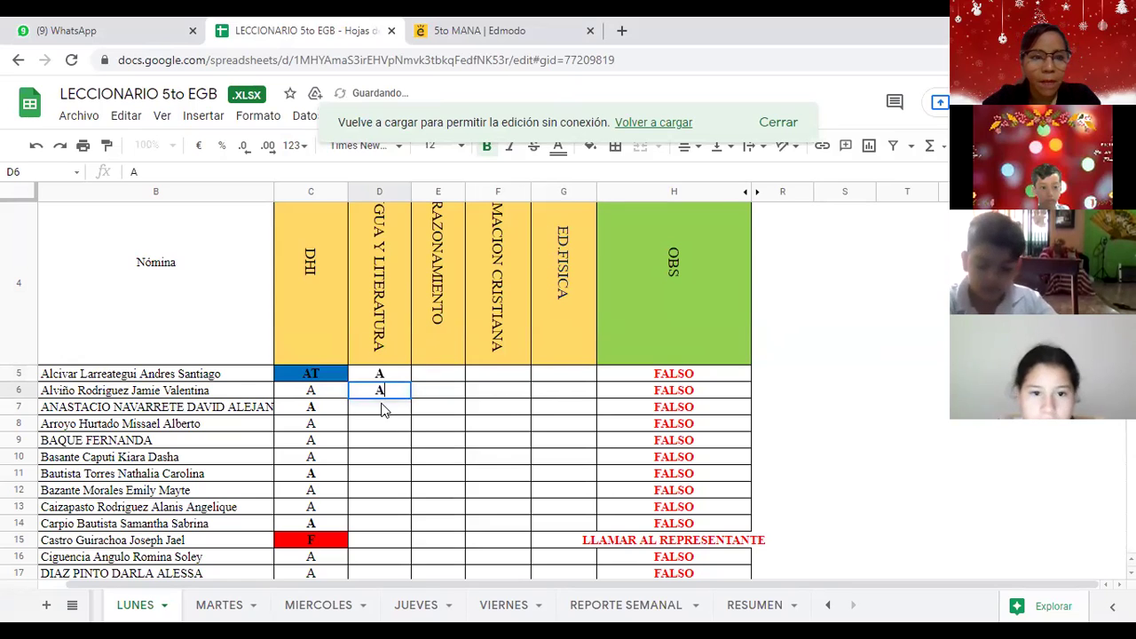
click(384, 412)
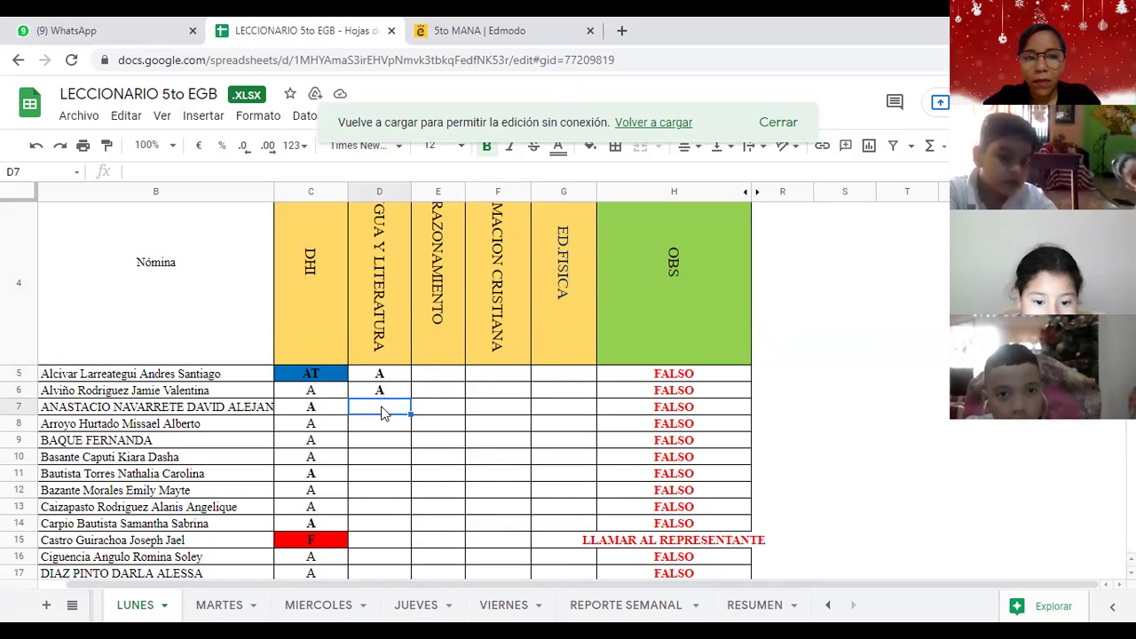
text(F)
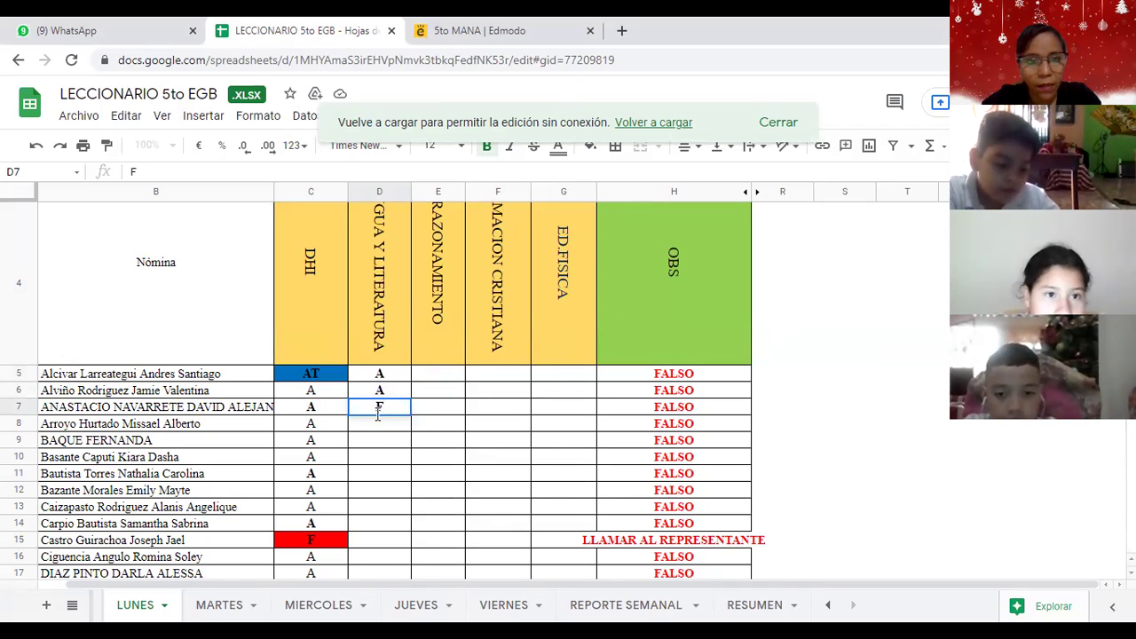
key(Return)
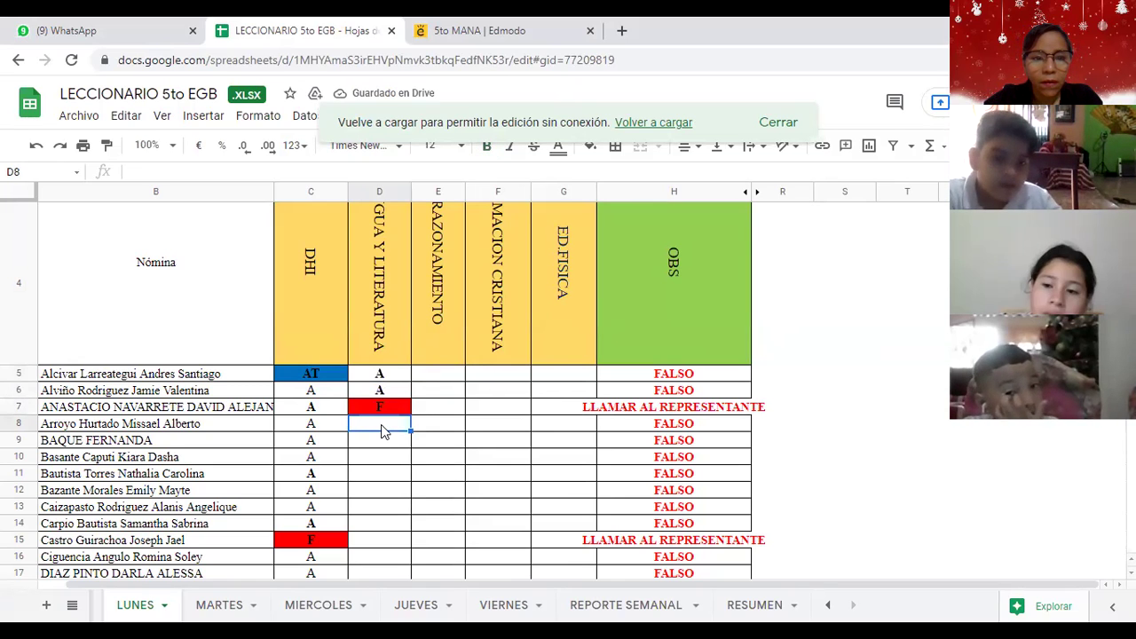
Record A in D8 and F in D9 of the language and literature column.
text(A)
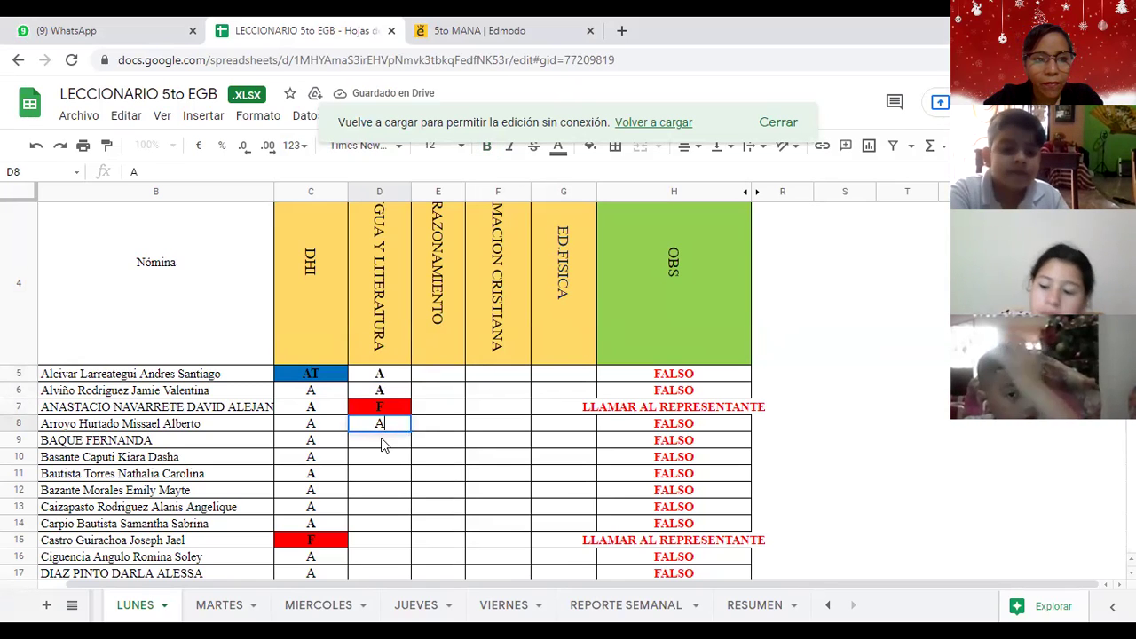
key(Return)
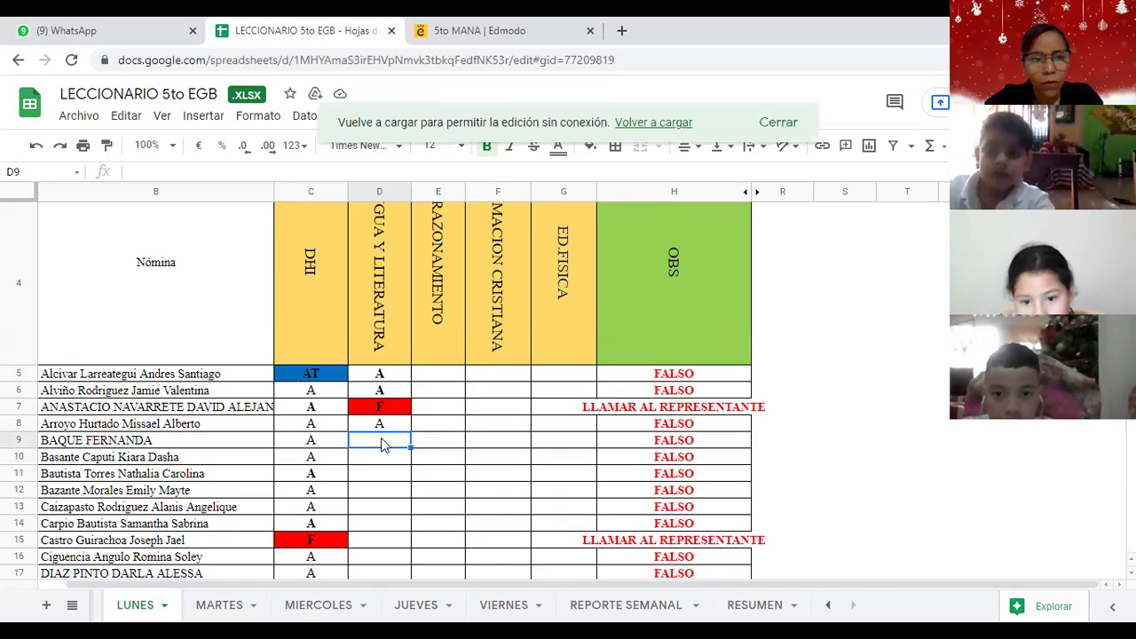
text(F)
key(Return)
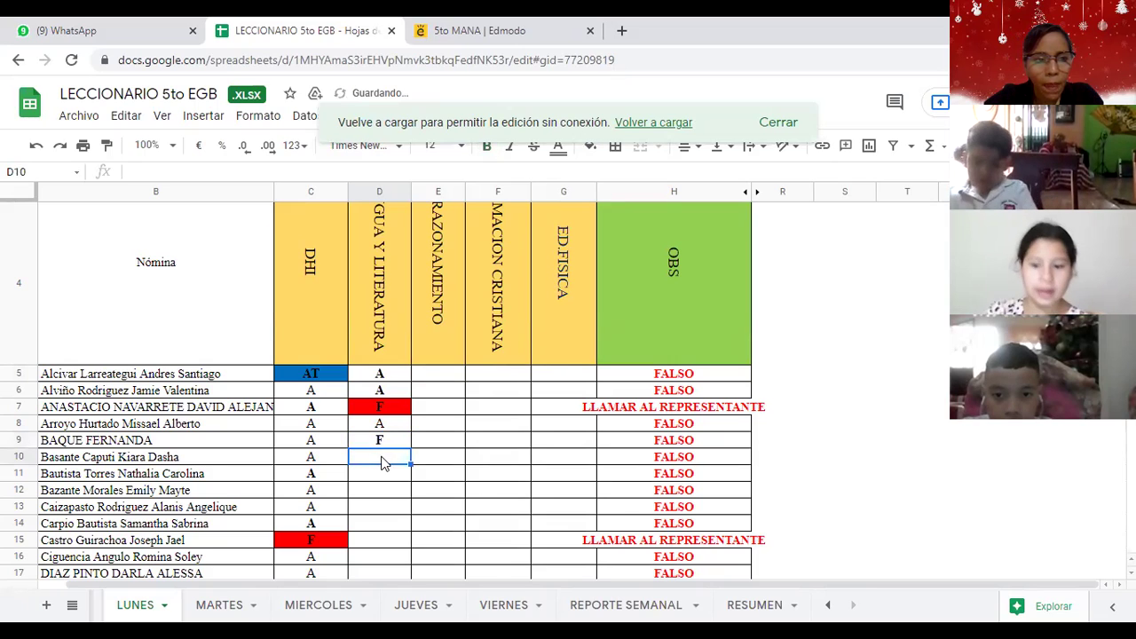
Mark the students in rows 10 and 11 with A for language and literature.
scroll(395, 460, down, 2)
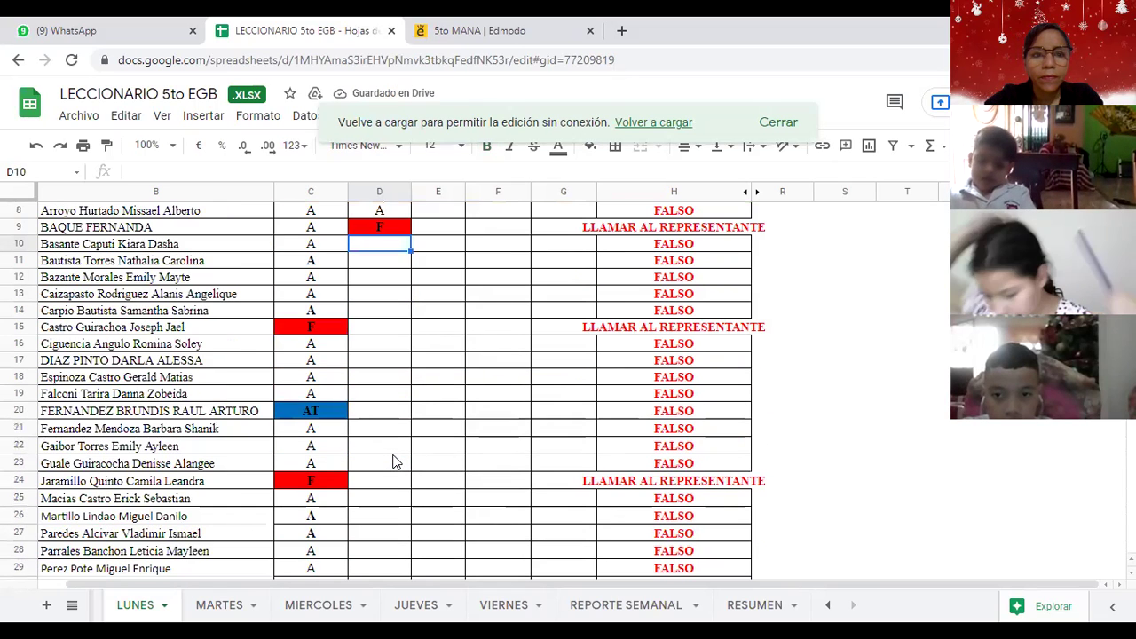
text(F)
key(BackSpace)
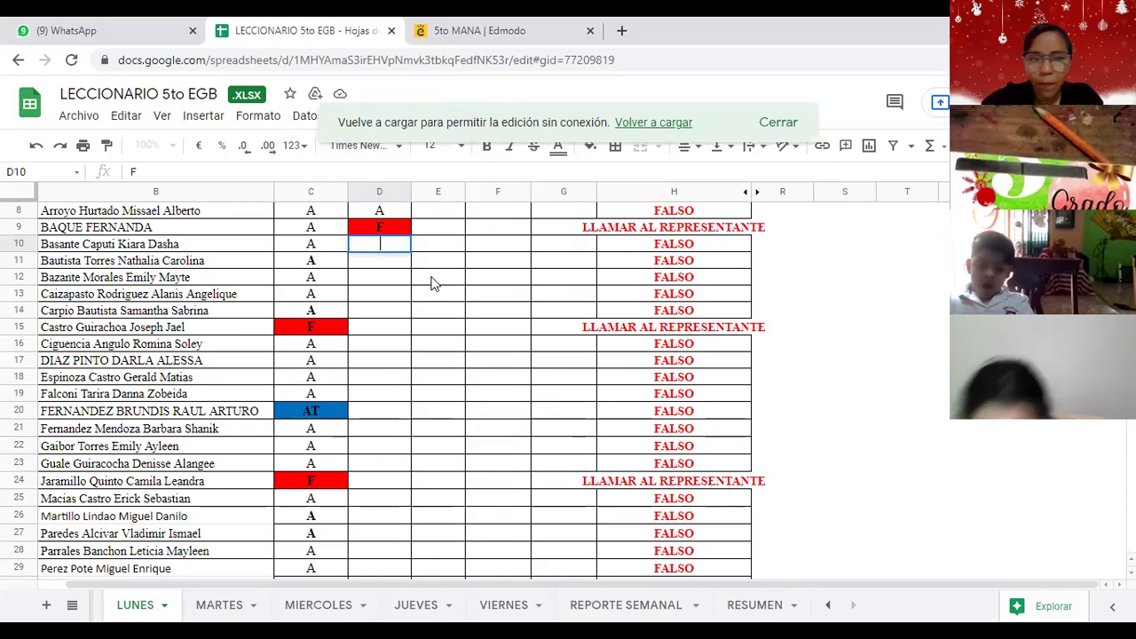
text(A)
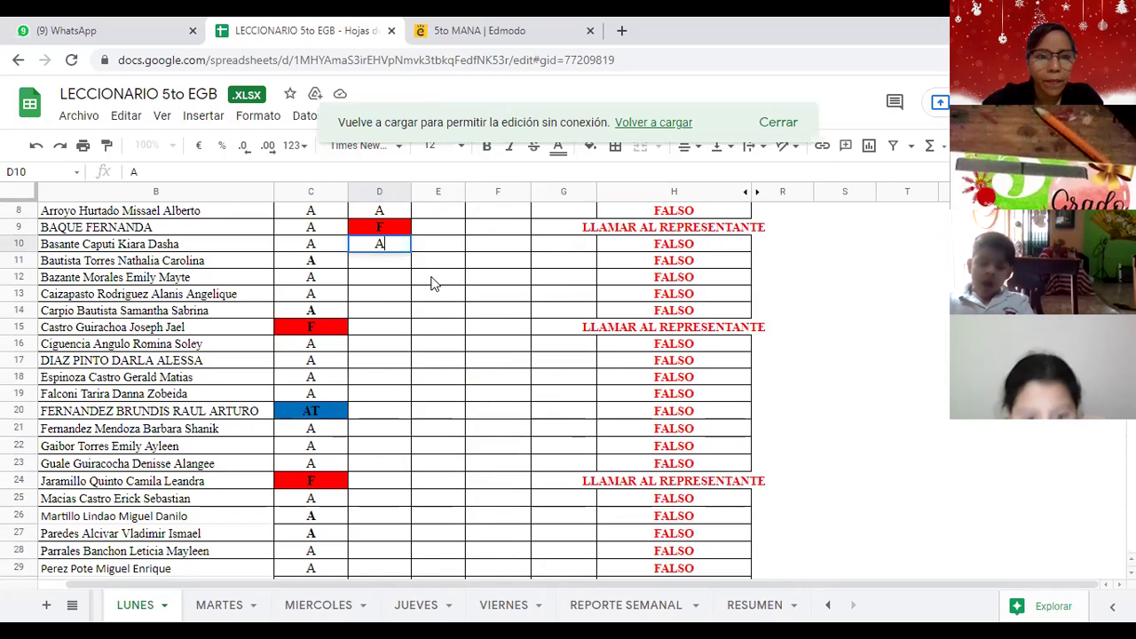
click(374, 263)
text(A)
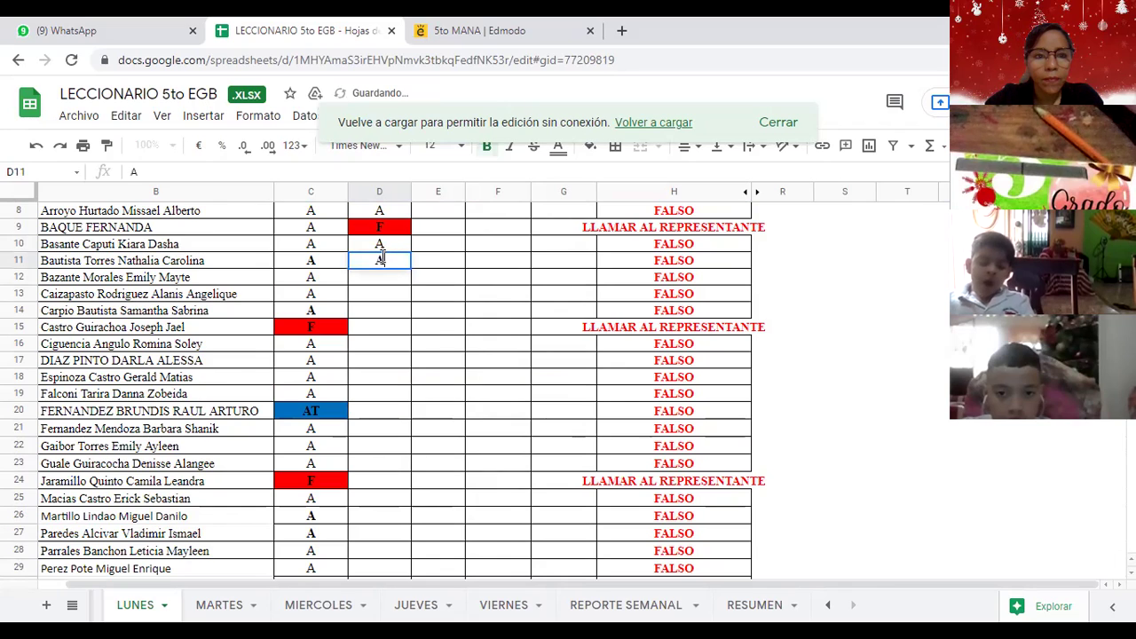
Correct the attendance mark in D9 to A and enter A in D12, D13 and D14.
click(383, 233)
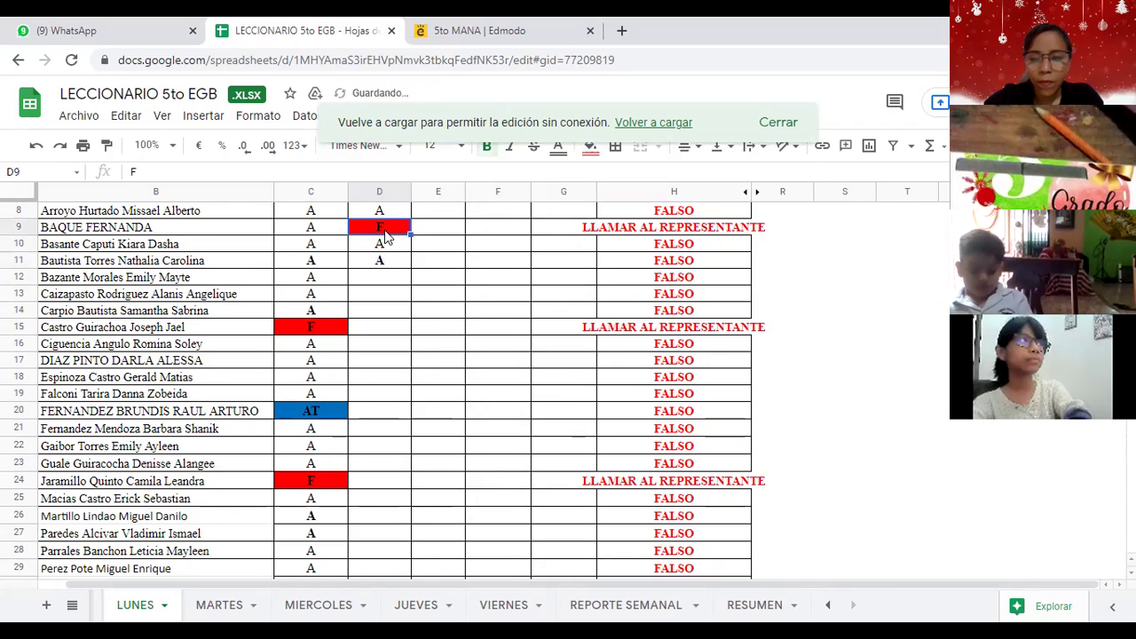
text(A)
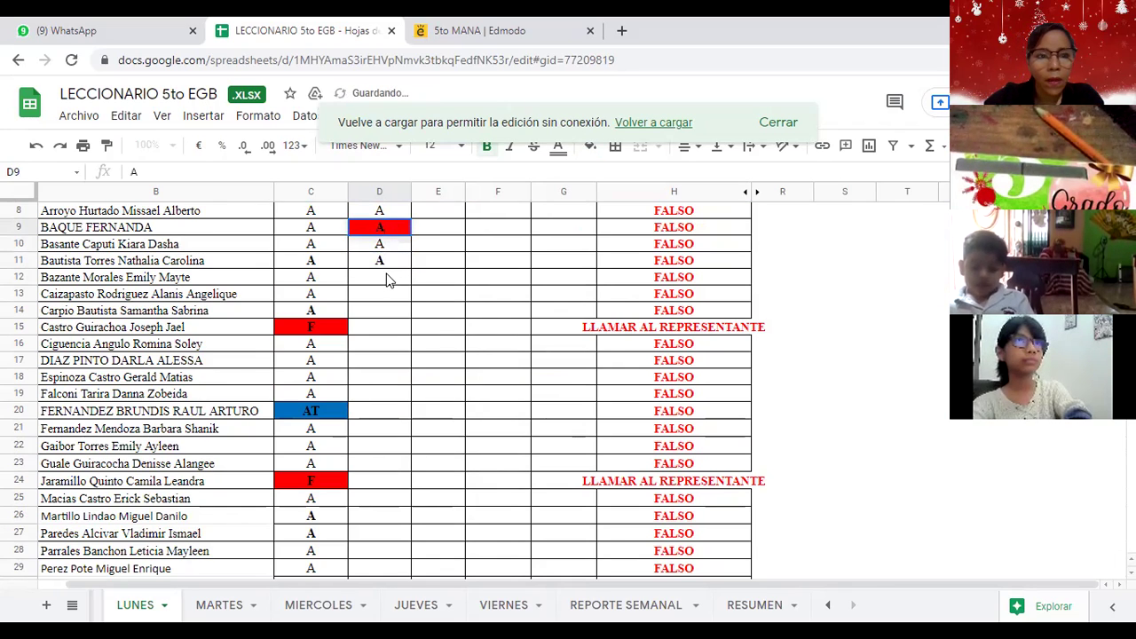
click(387, 279)
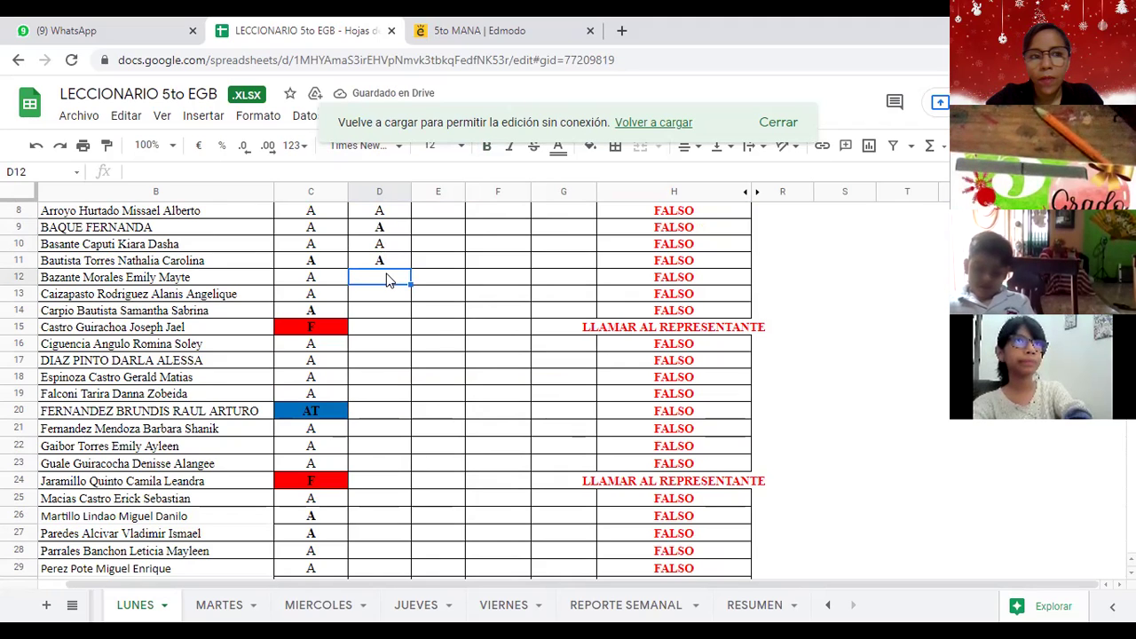
text(A)
click(385, 294)
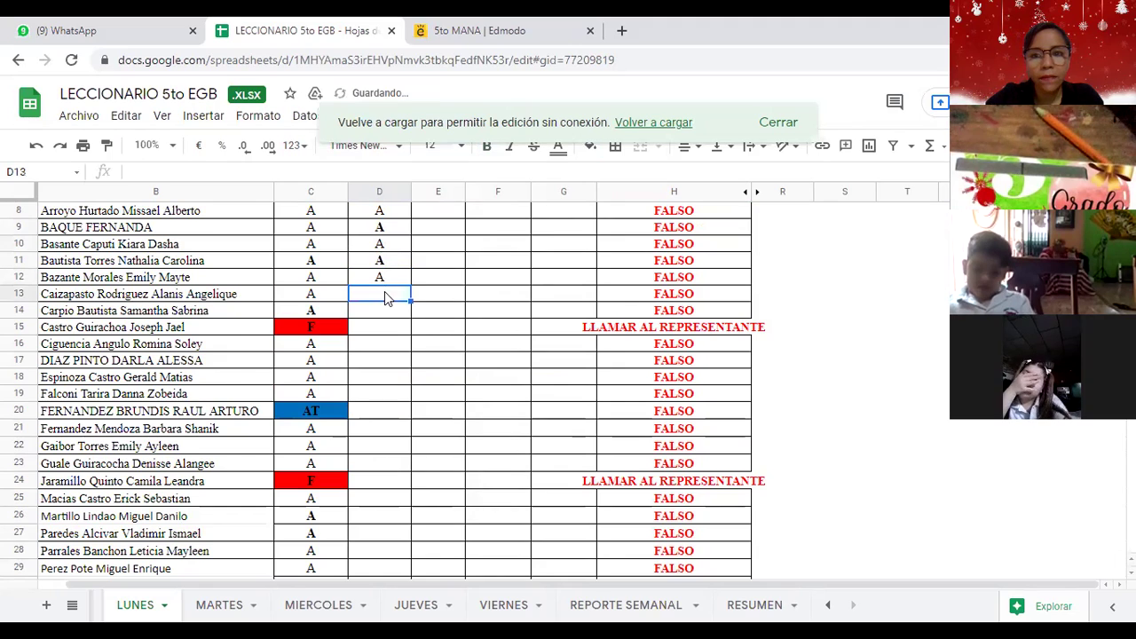
text(A)
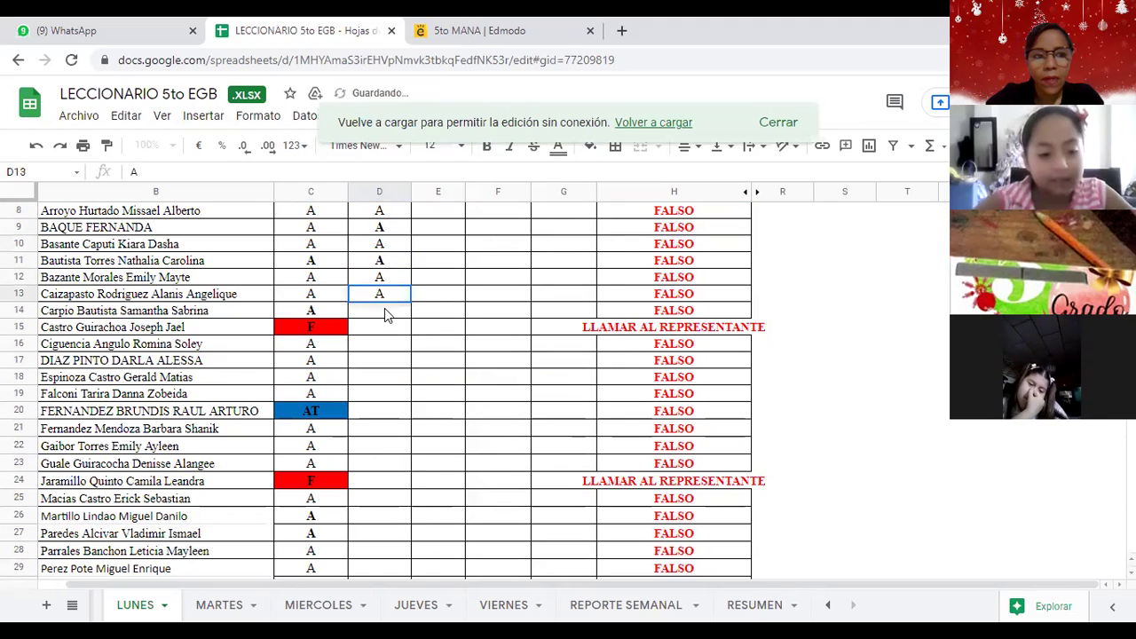
click(384, 310)
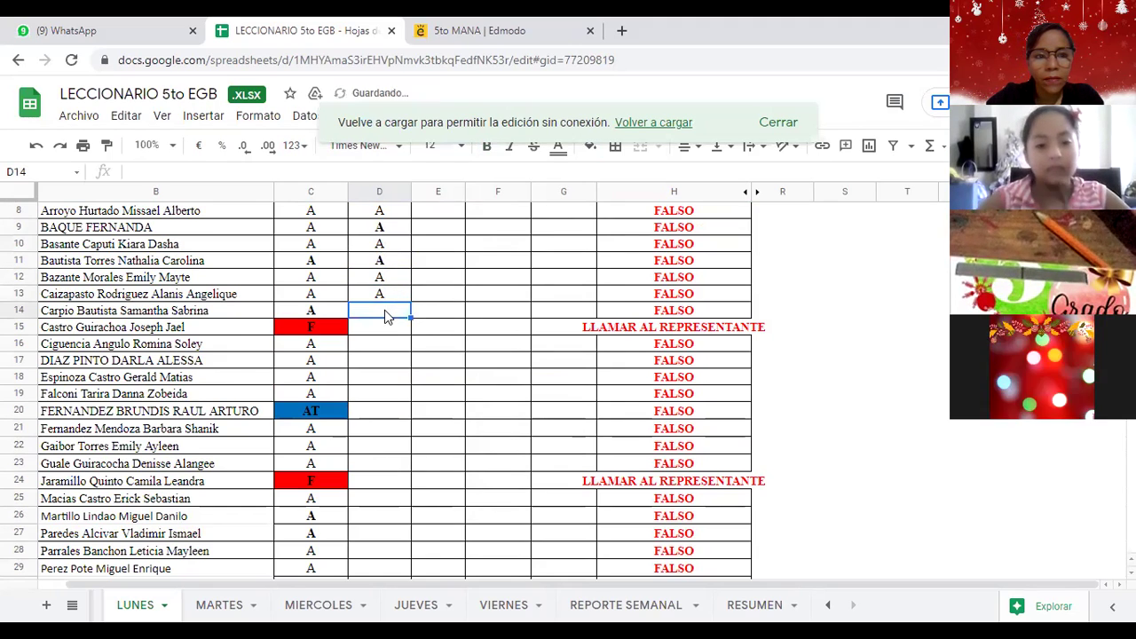
text(A)
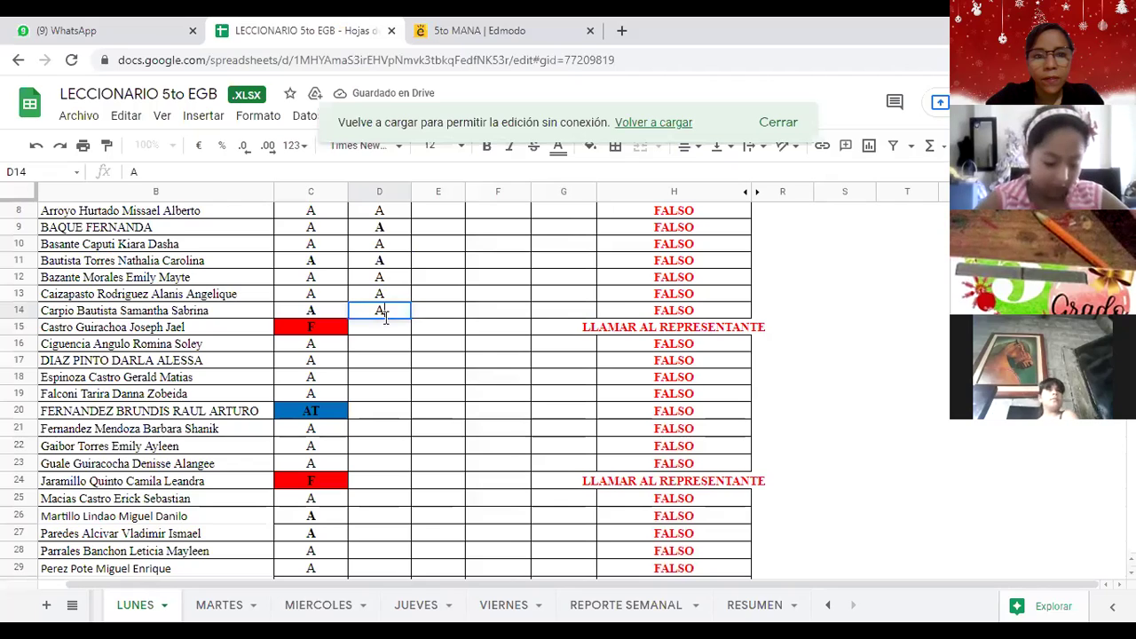
For the student in row 15, enter A for language and literature and change the DHI mark to AT.
click(384, 327)
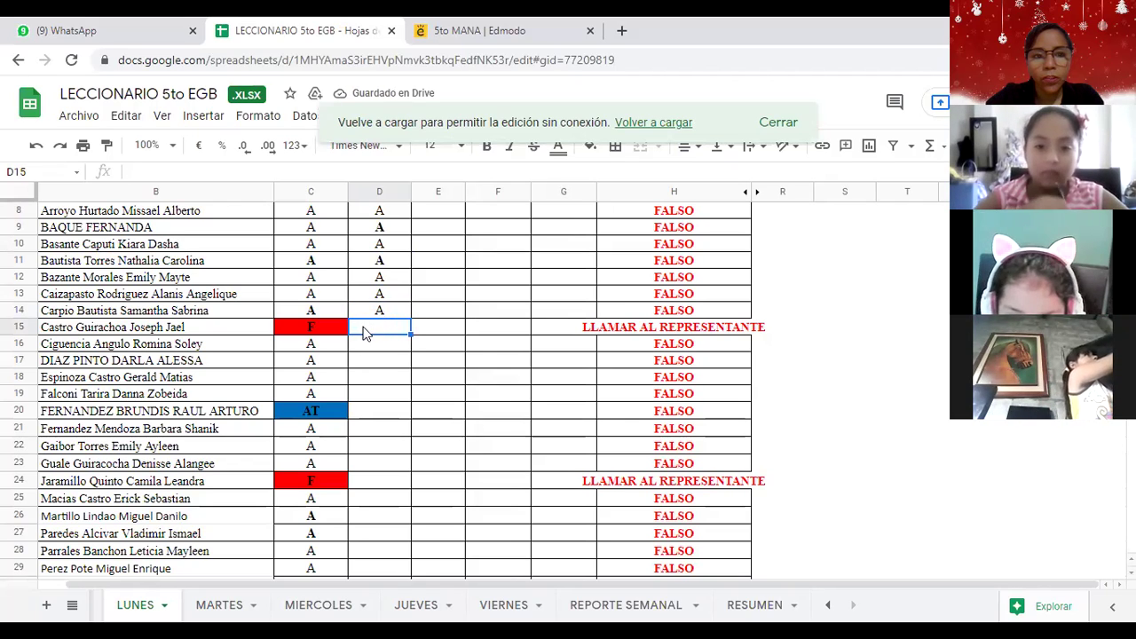
text(A)
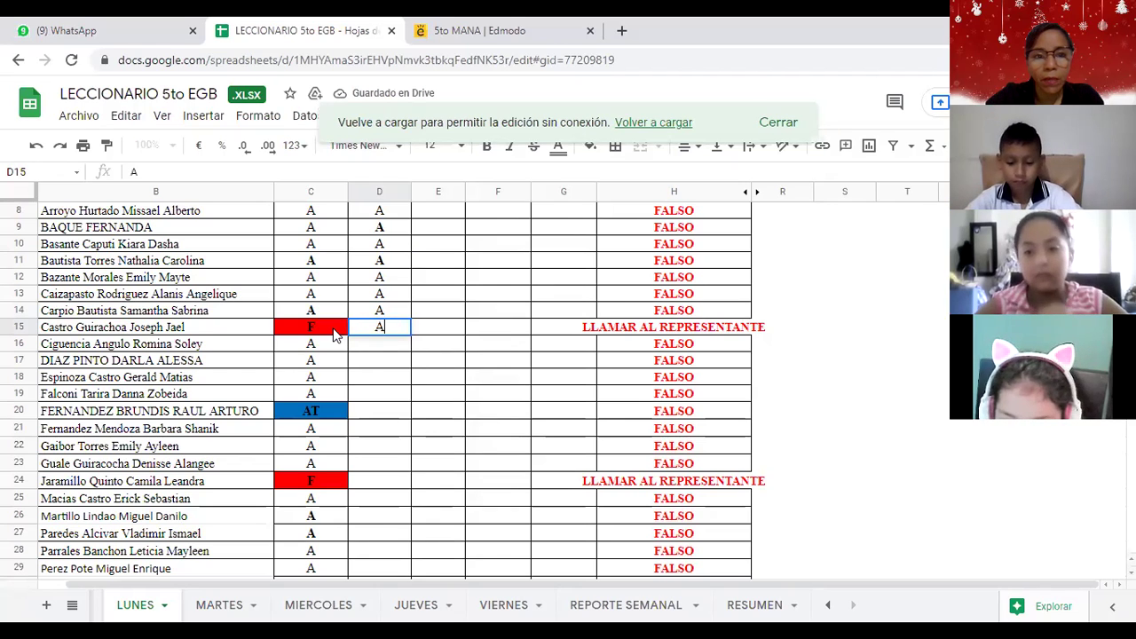
click(336, 330)
text(AT)
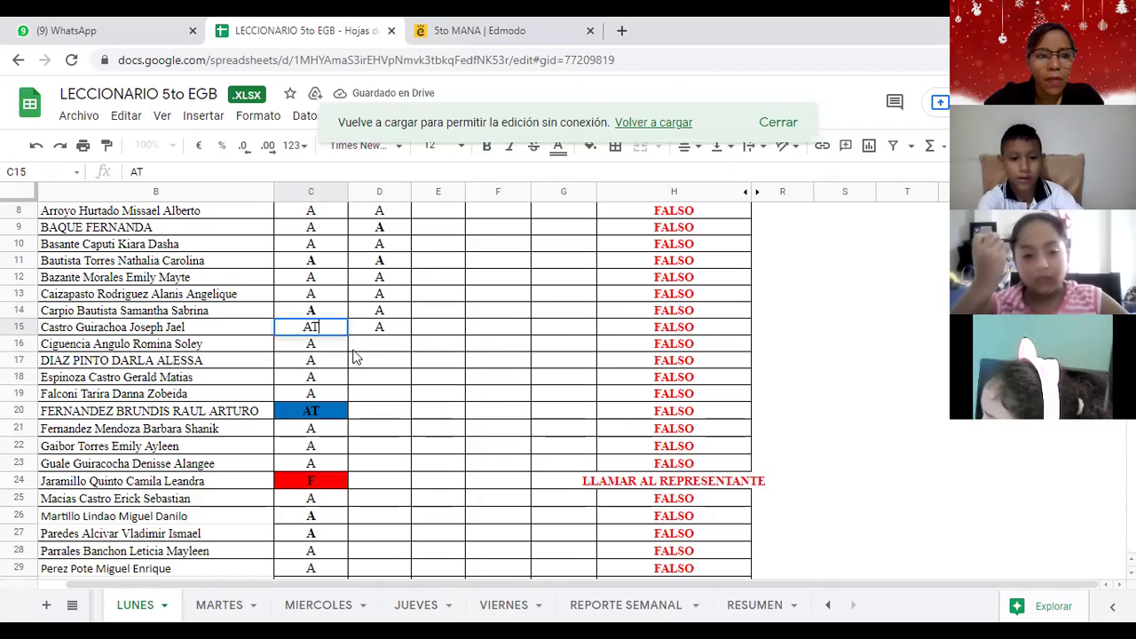
Enter A for language and literature in D16, D17 and D18.
click(371, 348)
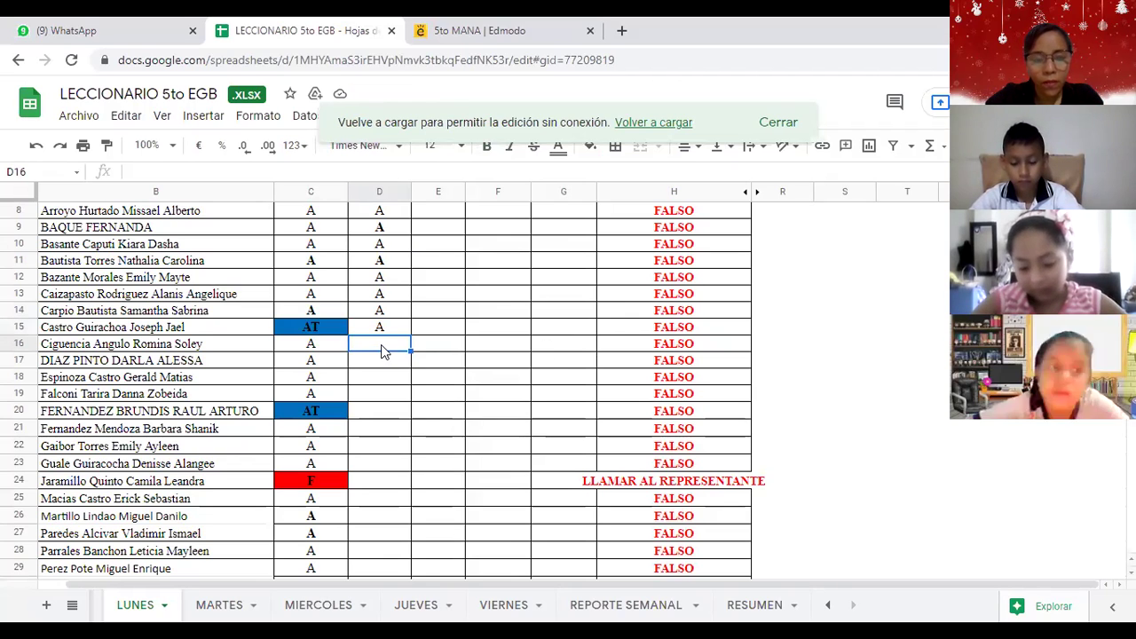
text(F)
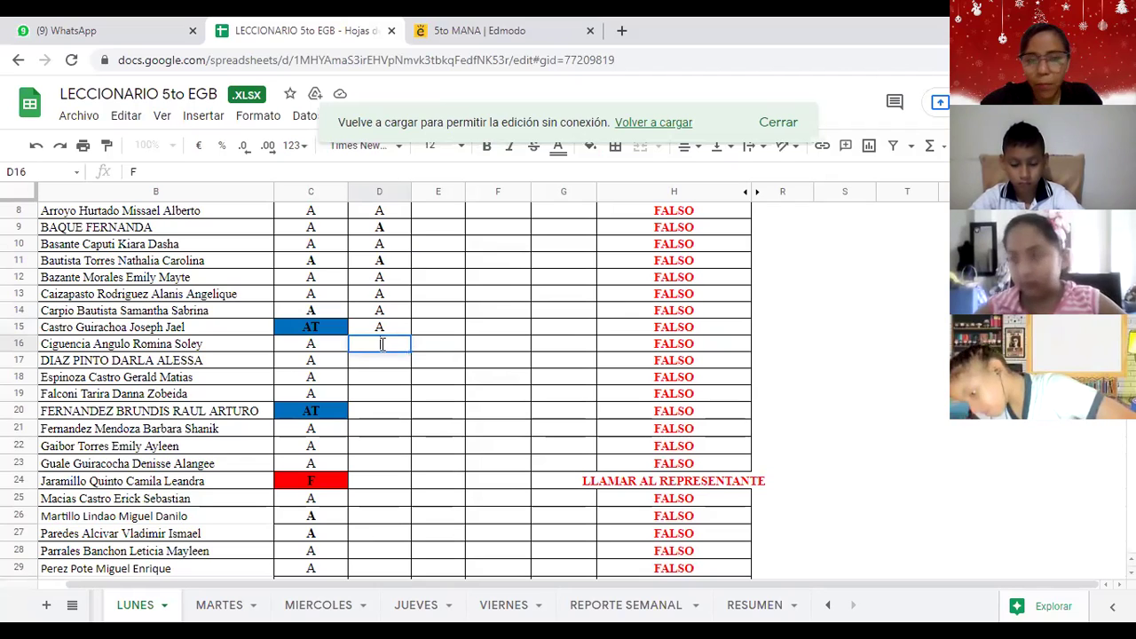
key(BackSpace)
text(A)
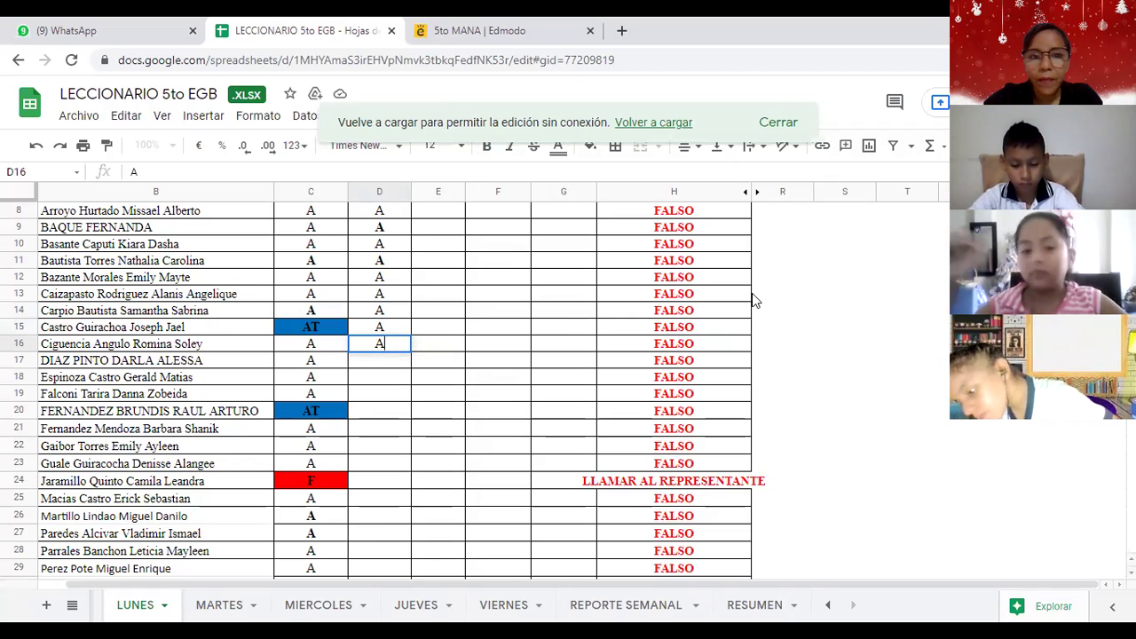
click(369, 367)
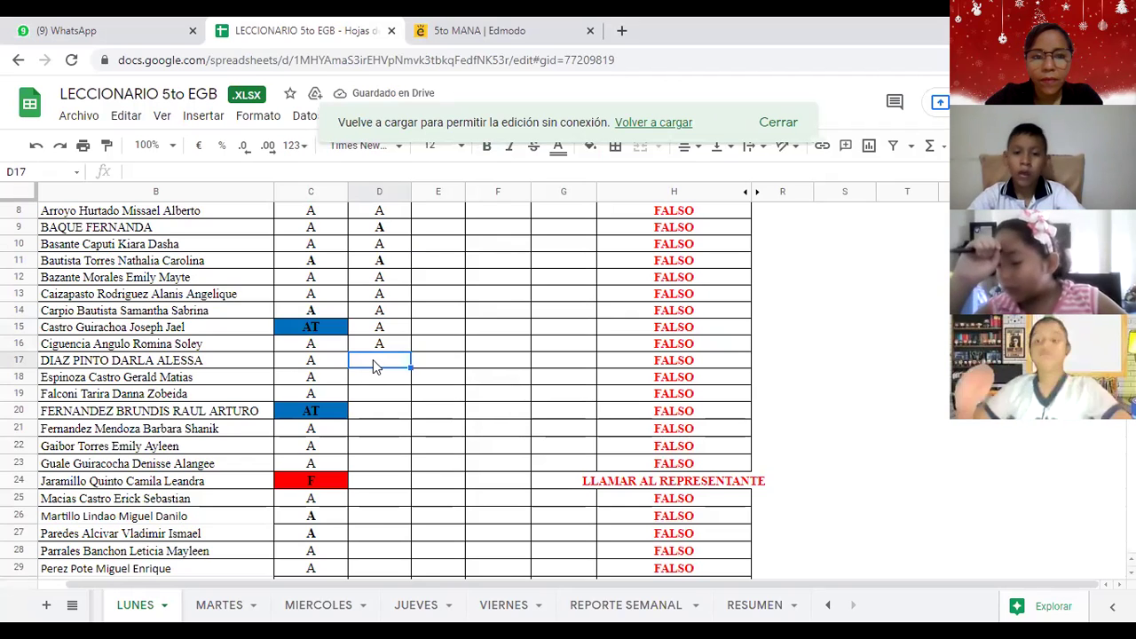
text(A)
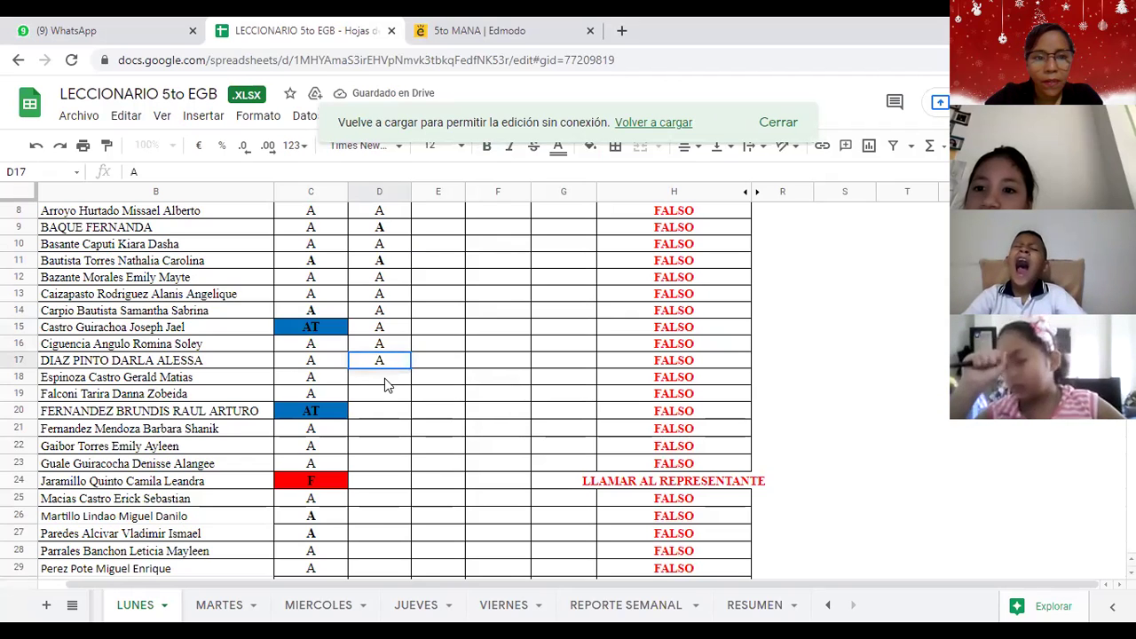
click(385, 374)
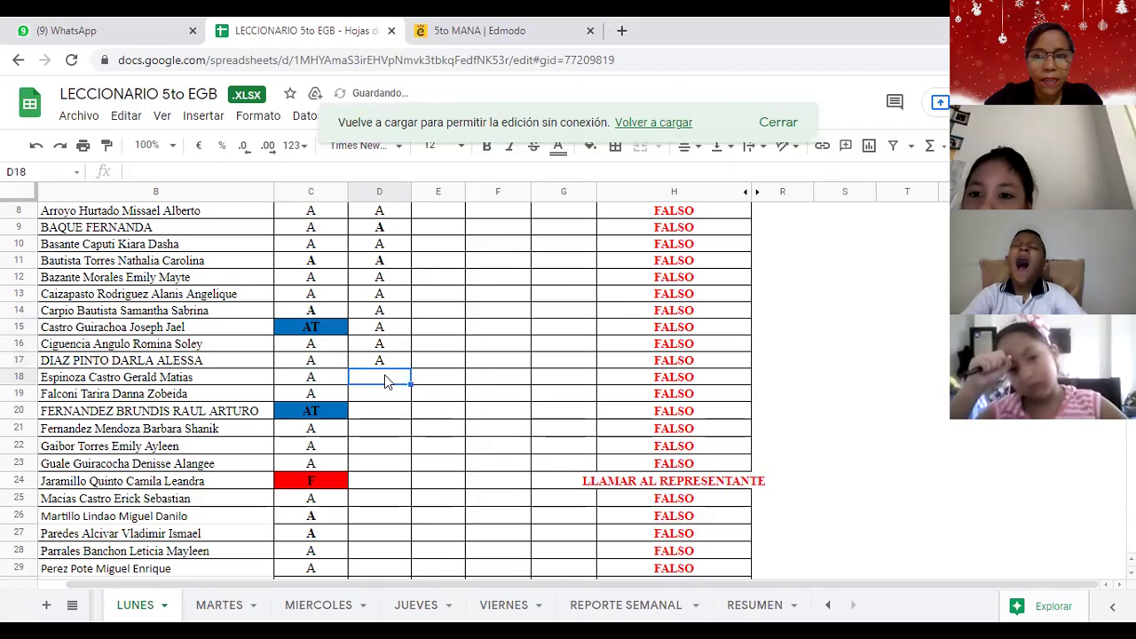
text(A)
Mark the student in row 19 with F and those in rows 20 and 21 with A for language and literature.
click(384, 395)
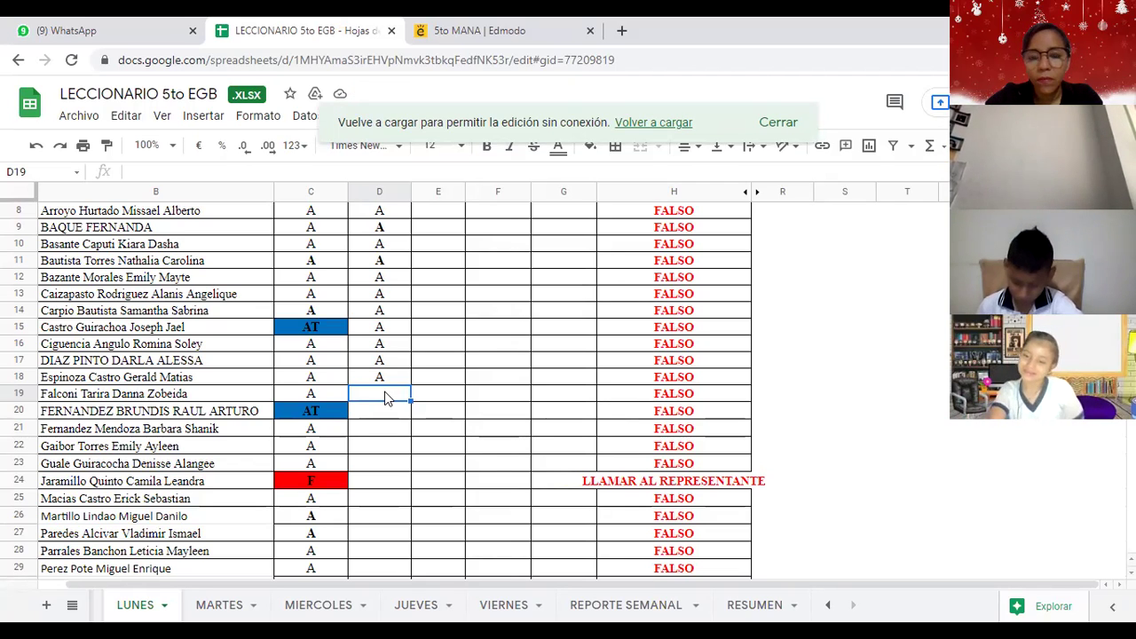
text(F)
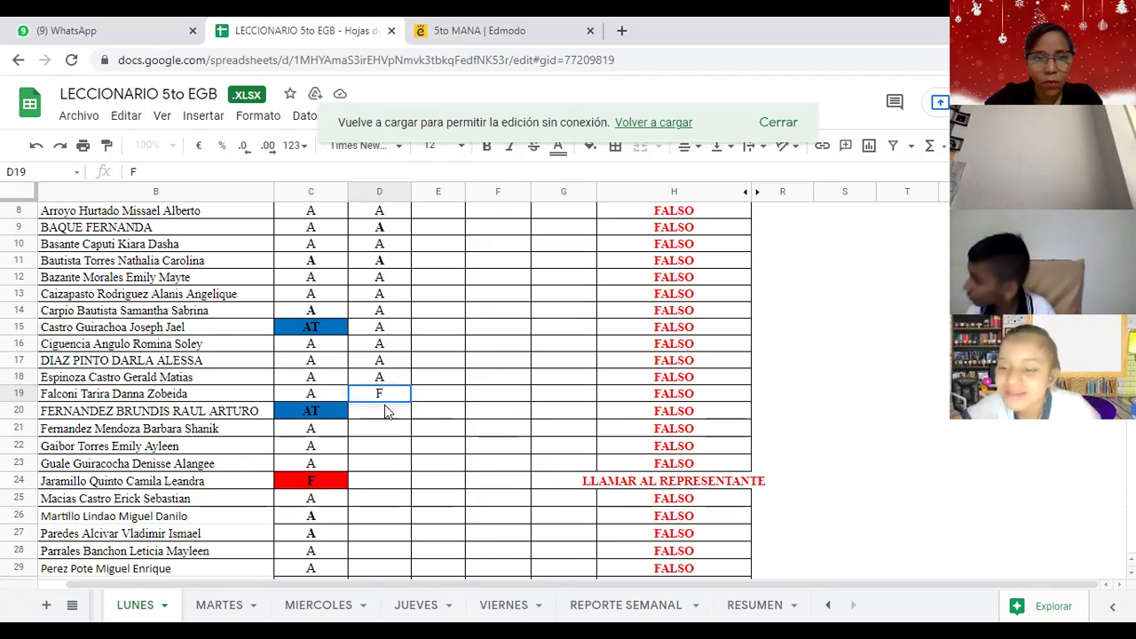
key(Return)
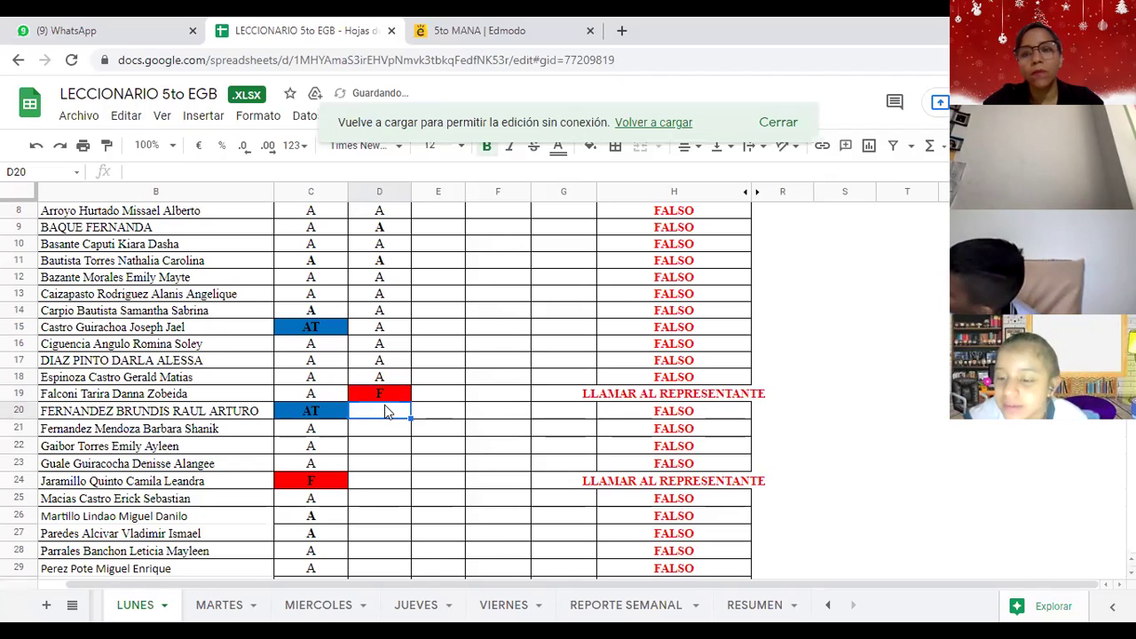
text(A)
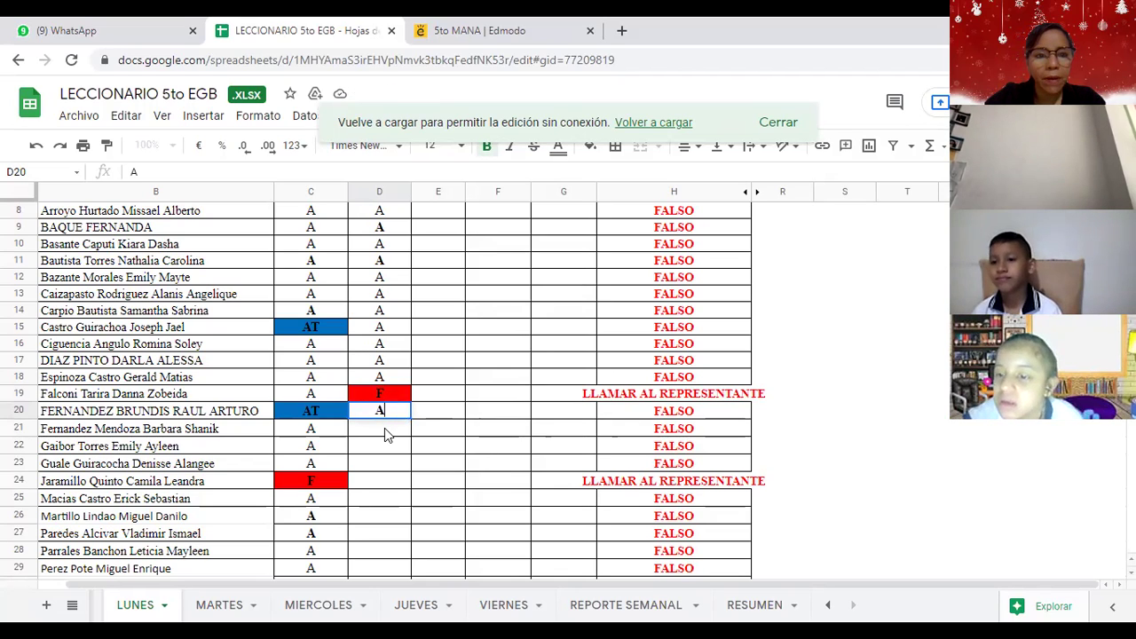
key(Return)
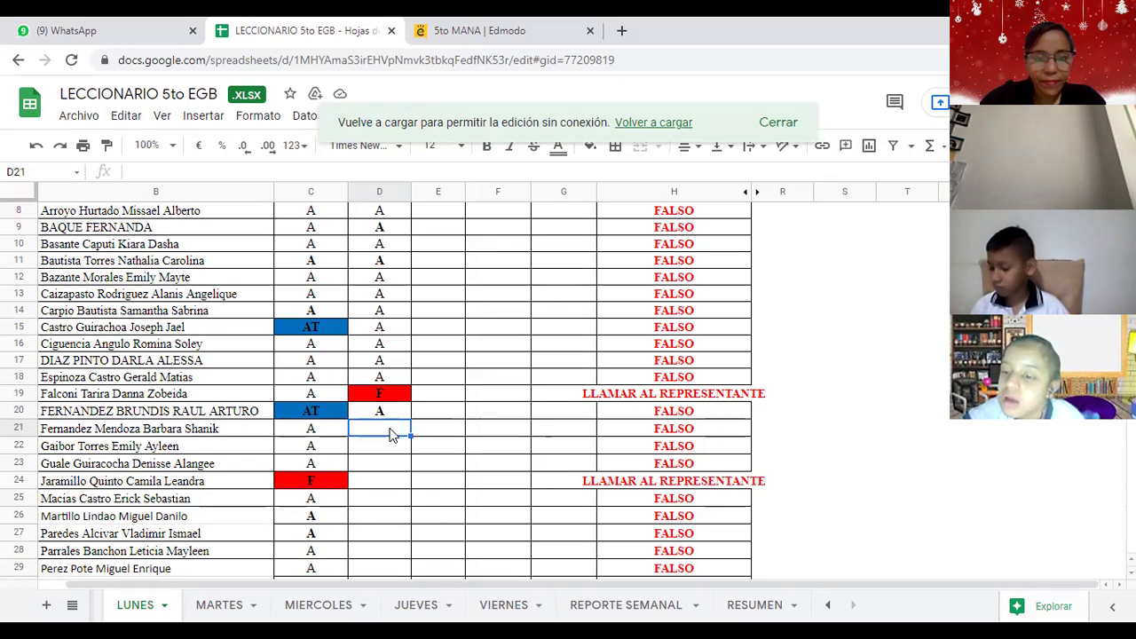
text(A)
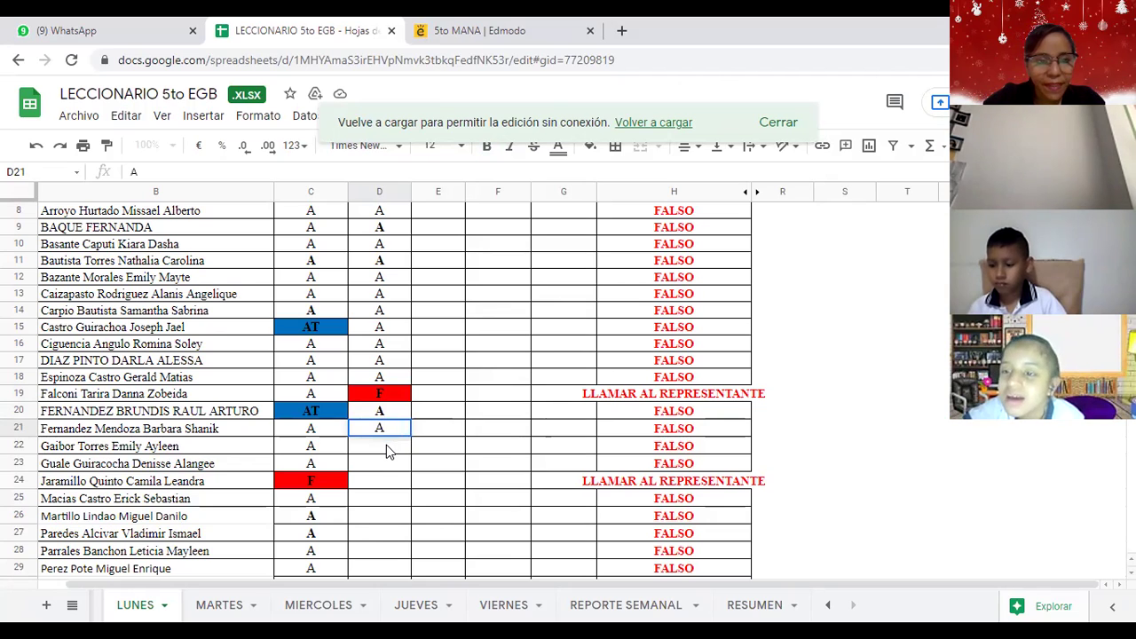
Enter A for language and literature in D22 and D23 on the LUNES sheet.
key(Return)
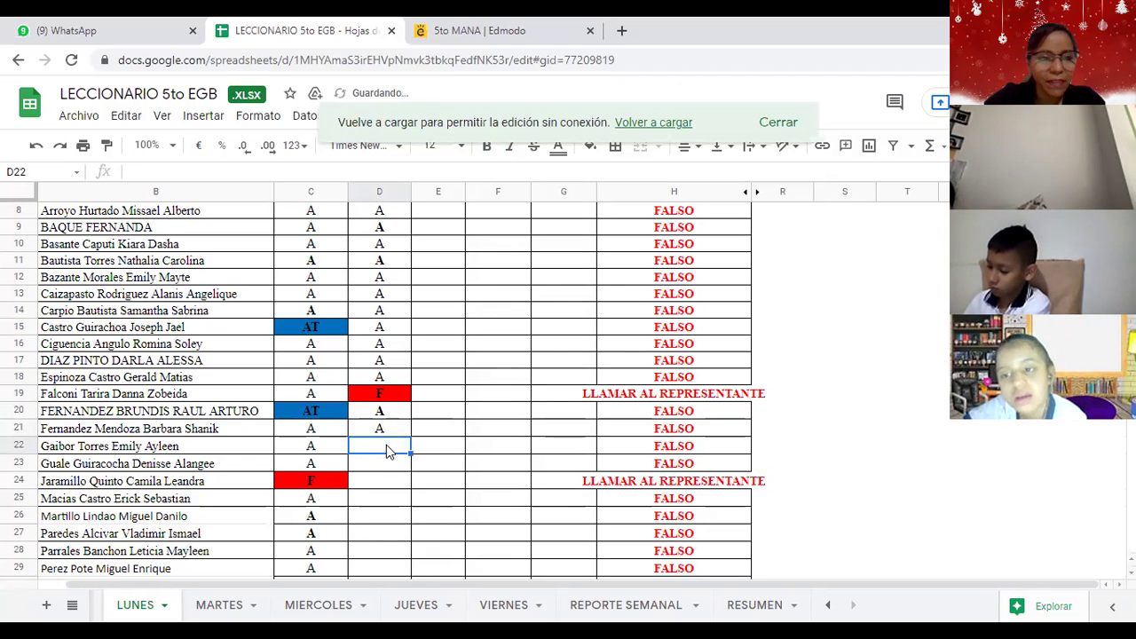
scroll(386, 445, down, 4)
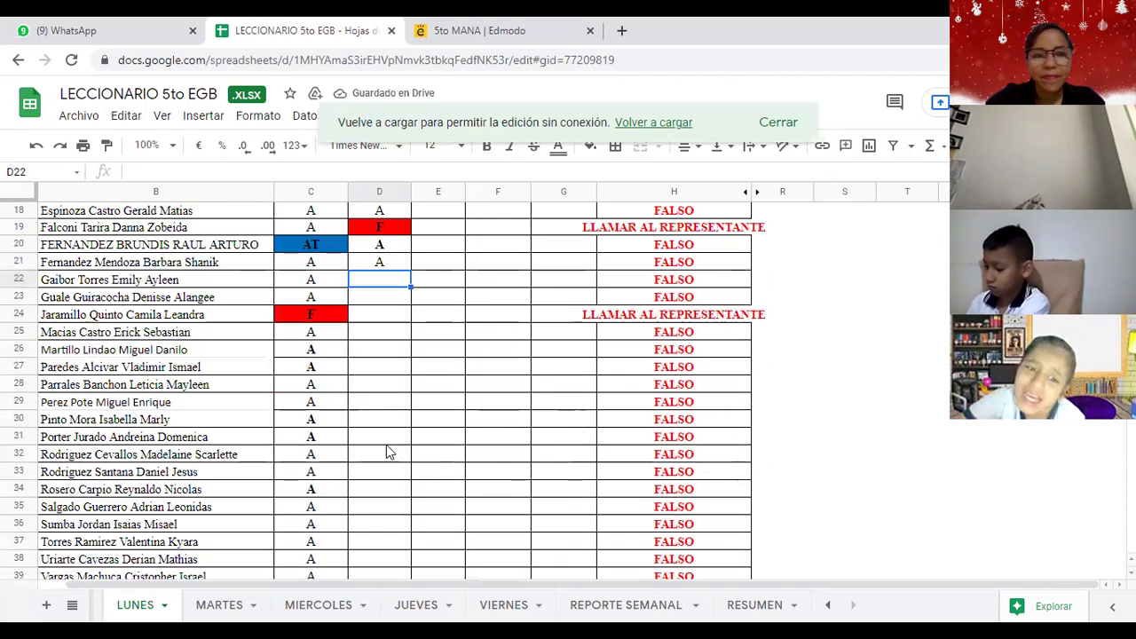
text(A)
key(Return)
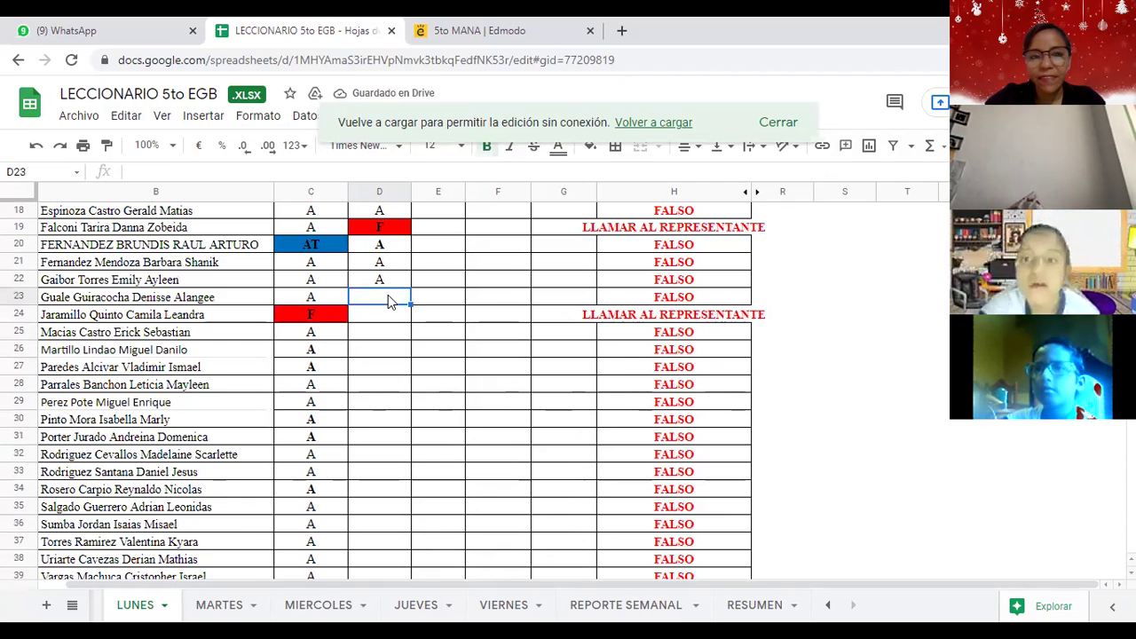
text(F)
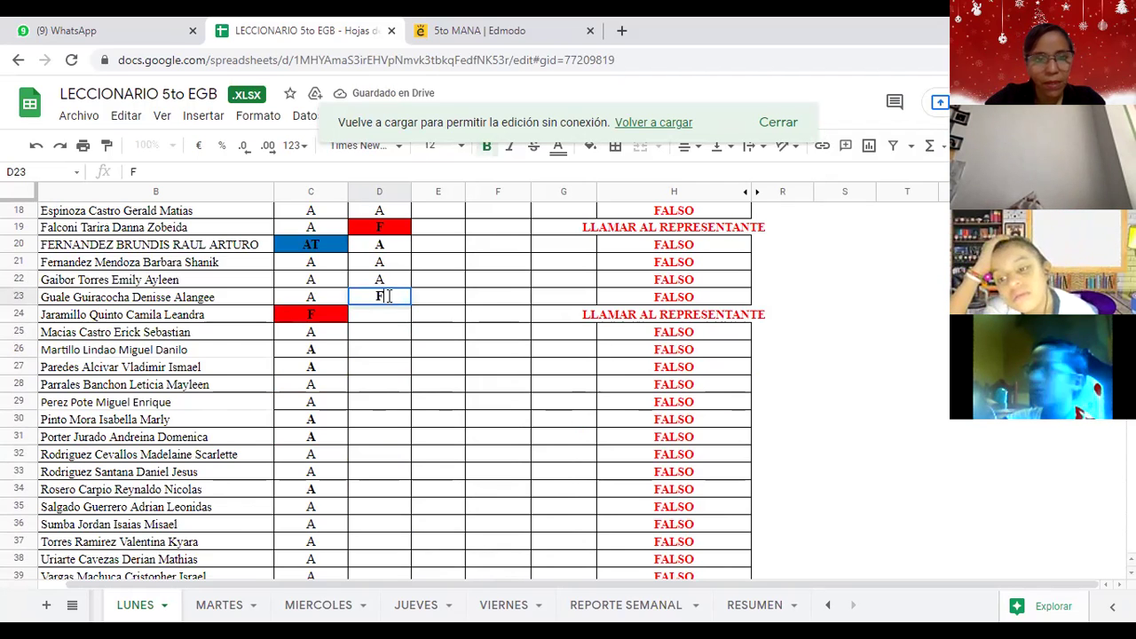
key(BackSpace)
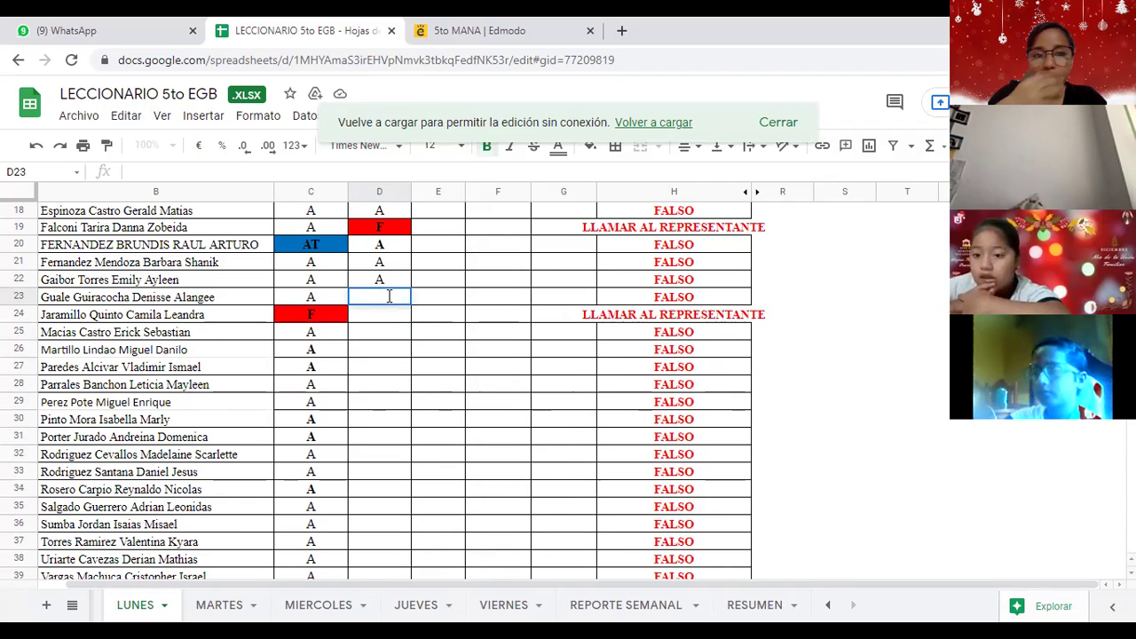
text(A)
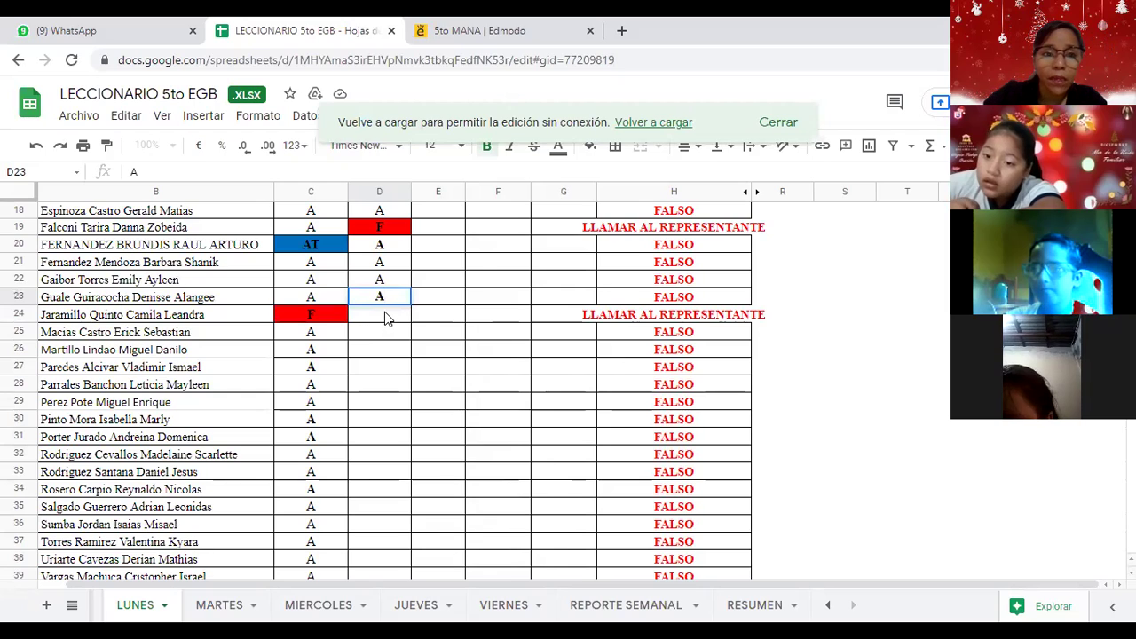
For the student in row 24, change the DHI mark to AT and enter A for language and literature.
click(386, 318)
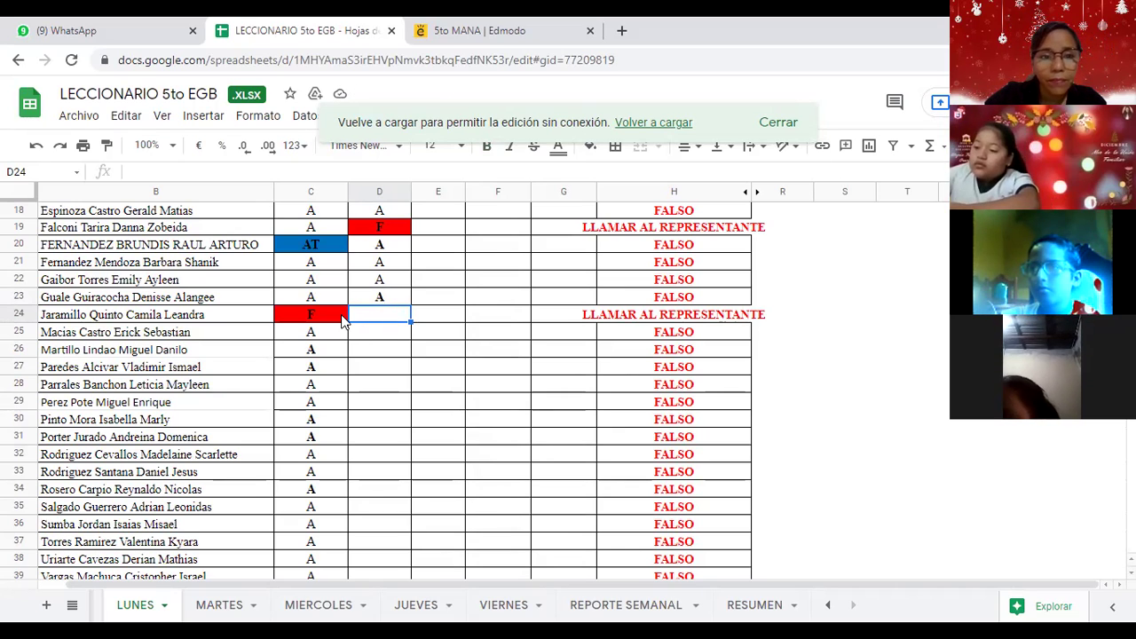
click(342, 318)
text(AT)
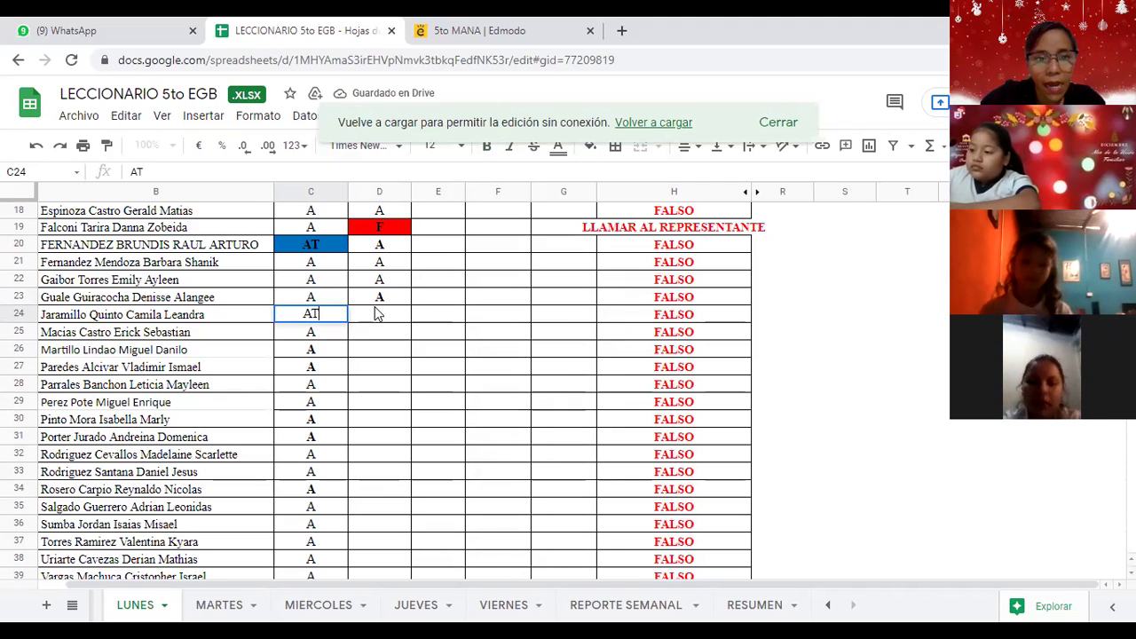
click(381, 316)
text(A)
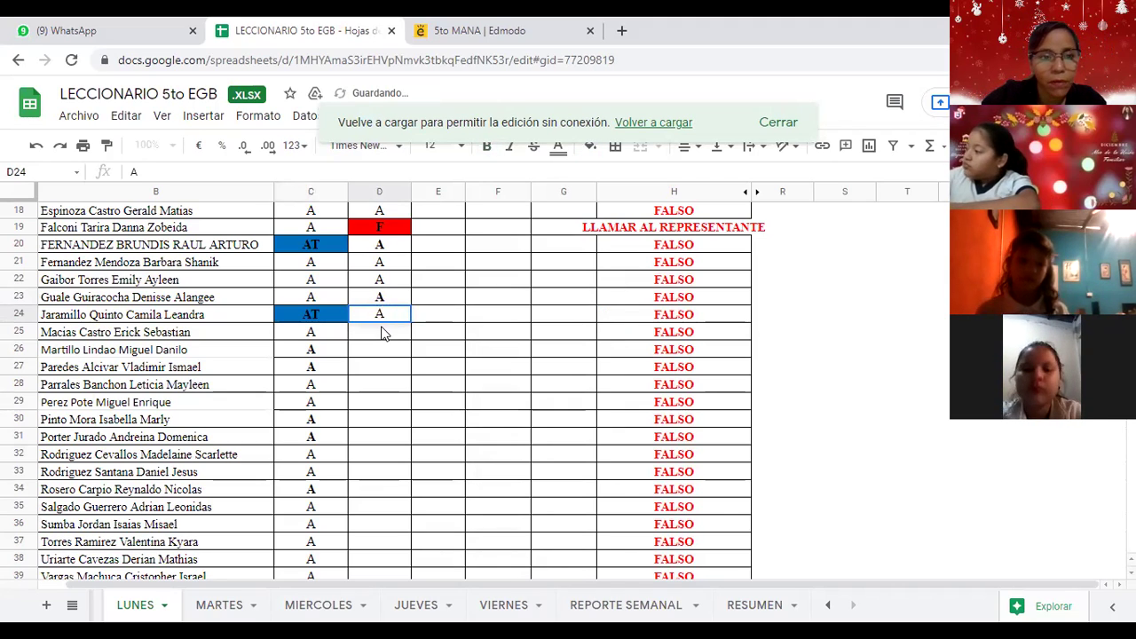
Mark the students in rows 25 and 26 with A for language and literature.
click(380, 333)
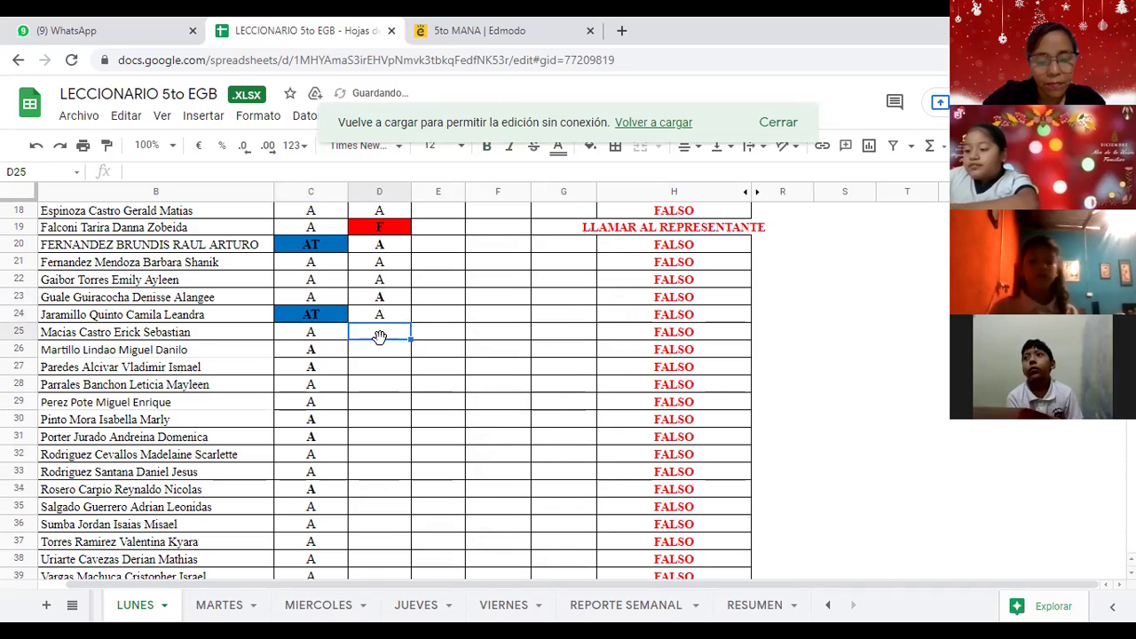
text(A)
click(384, 353)
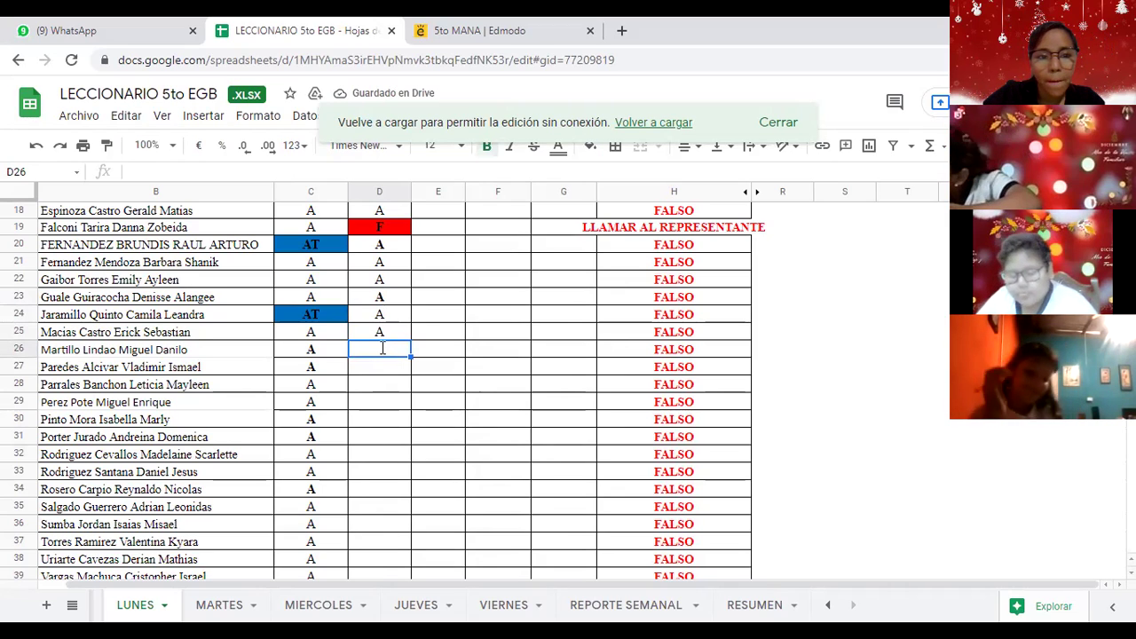
text(A)
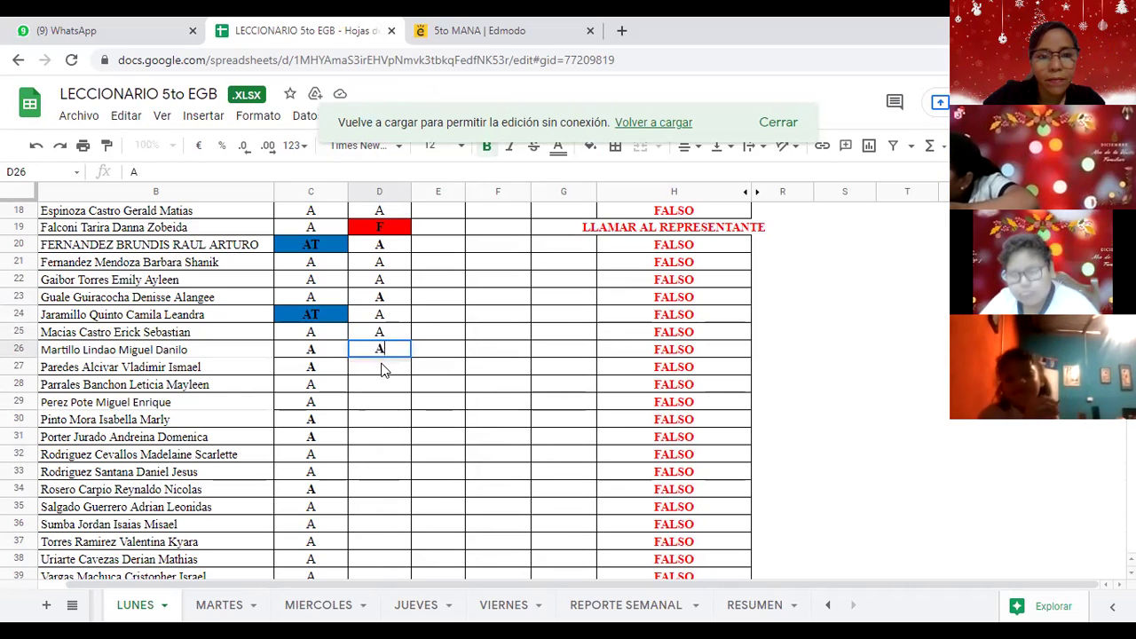
key(Return)
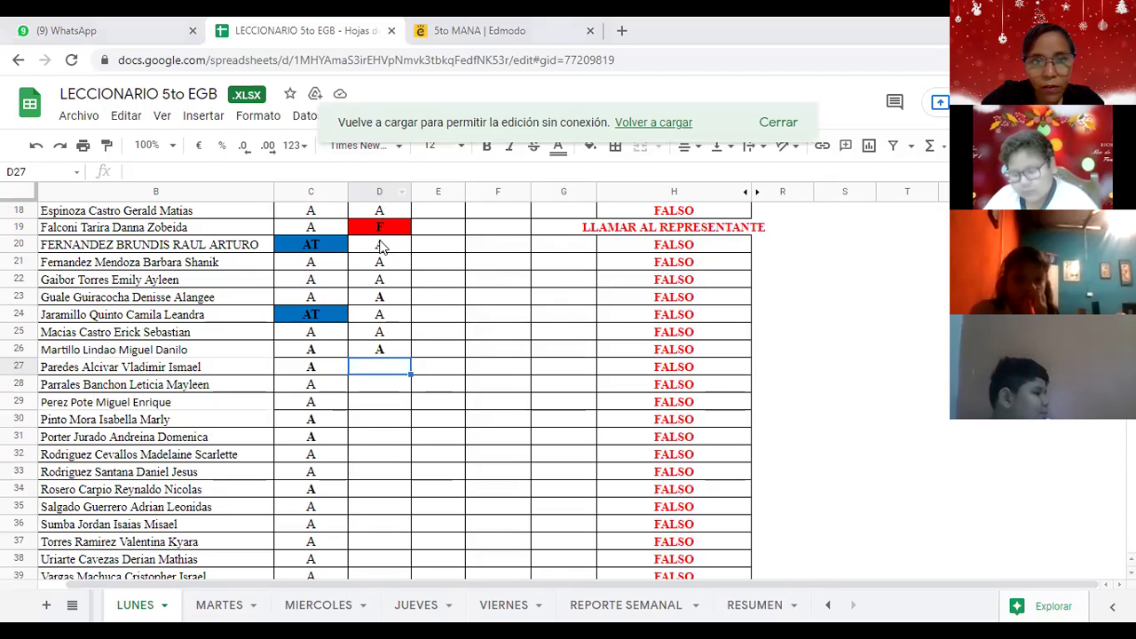
Replace the absence mark in D19 with A for language and literature.
click(384, 229)
text(A)
key(Return)
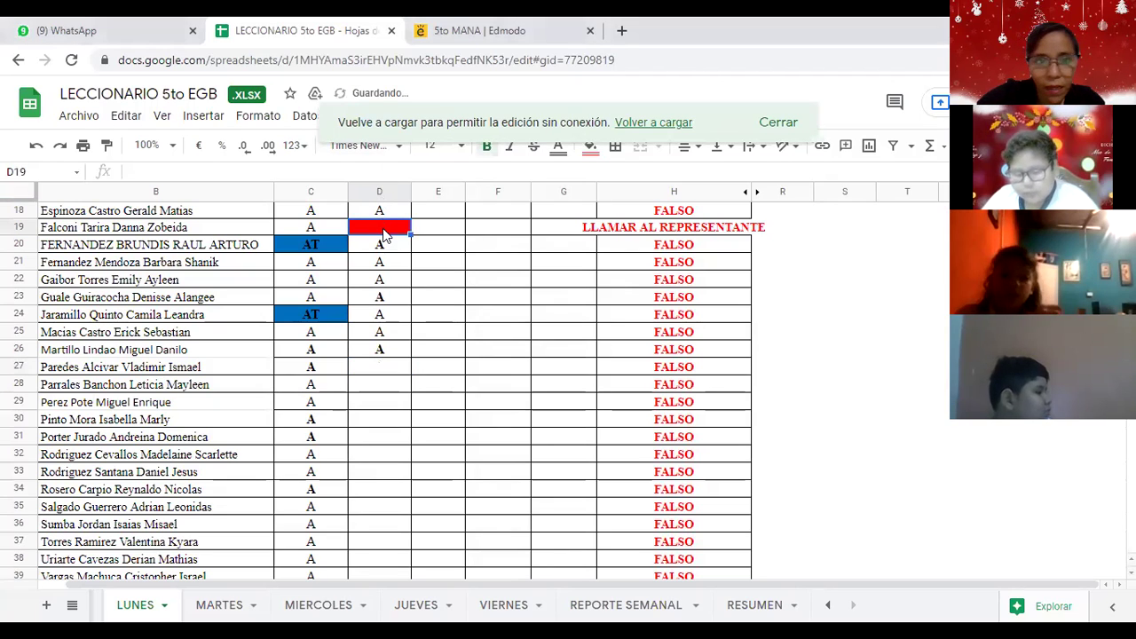
double_click(383, 229)
Enter A for language and literature in D27, D28 and D29.
click(382, 371)
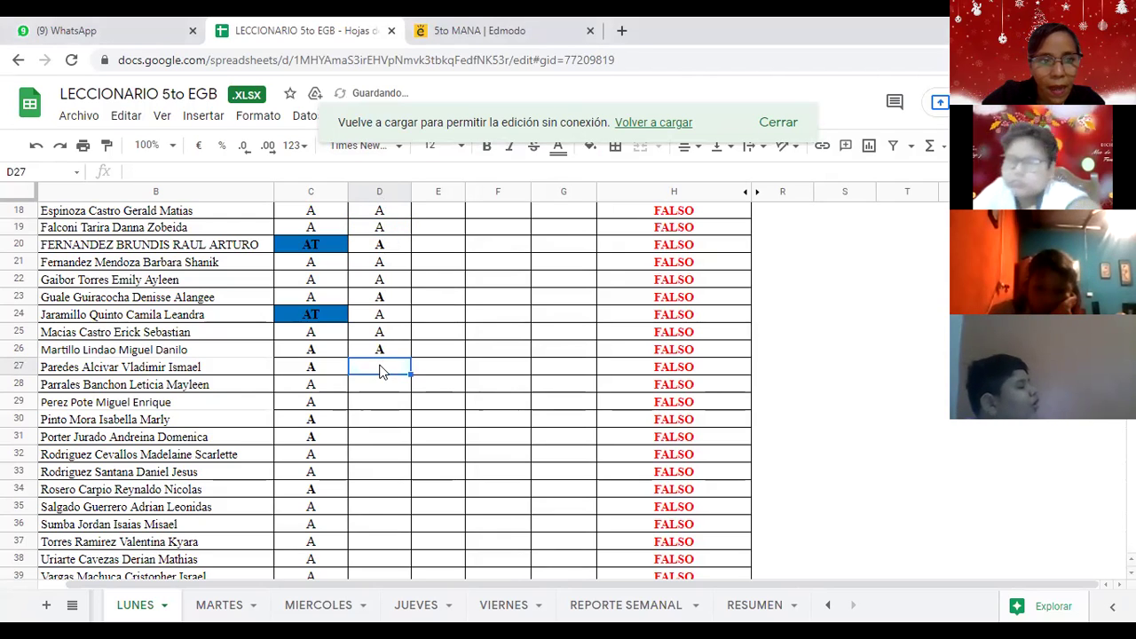
text(A)
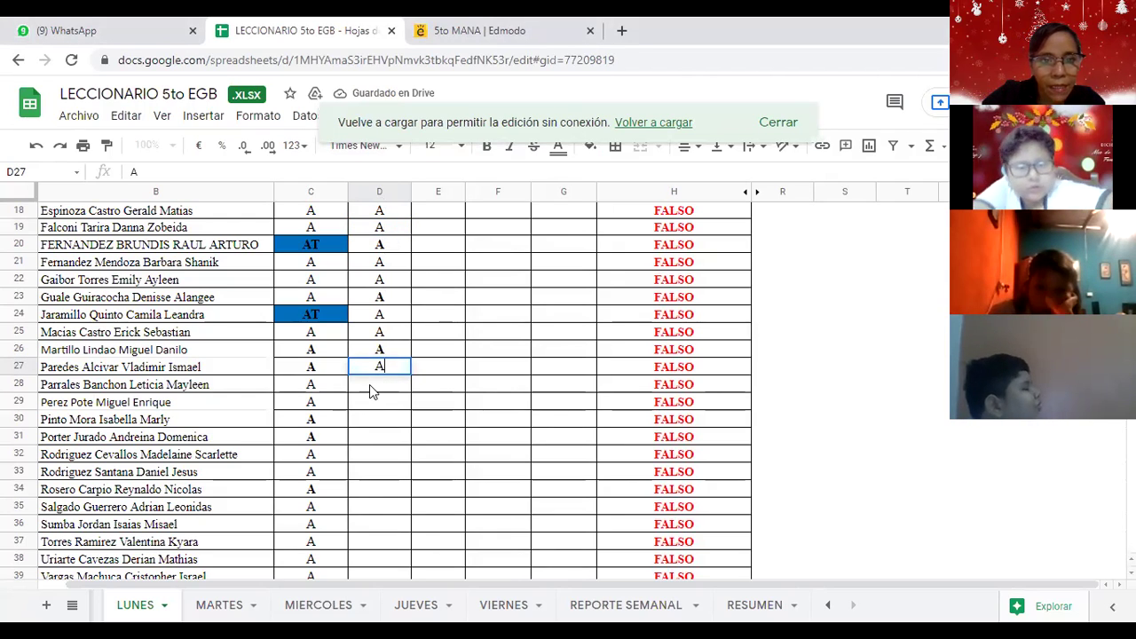
key(Return)
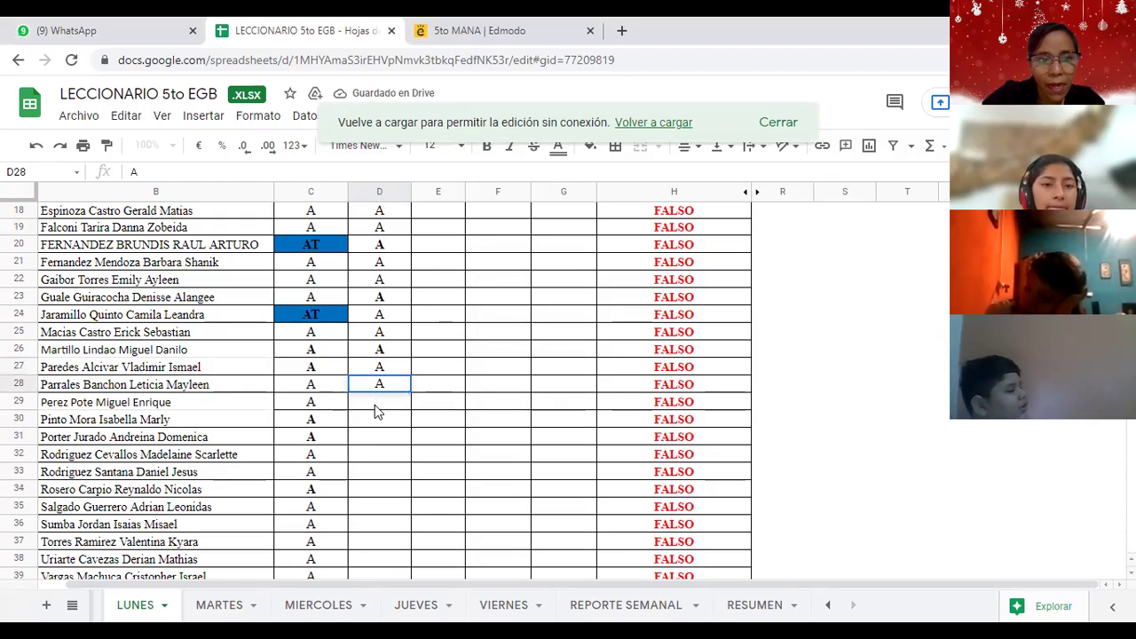
key(Return)
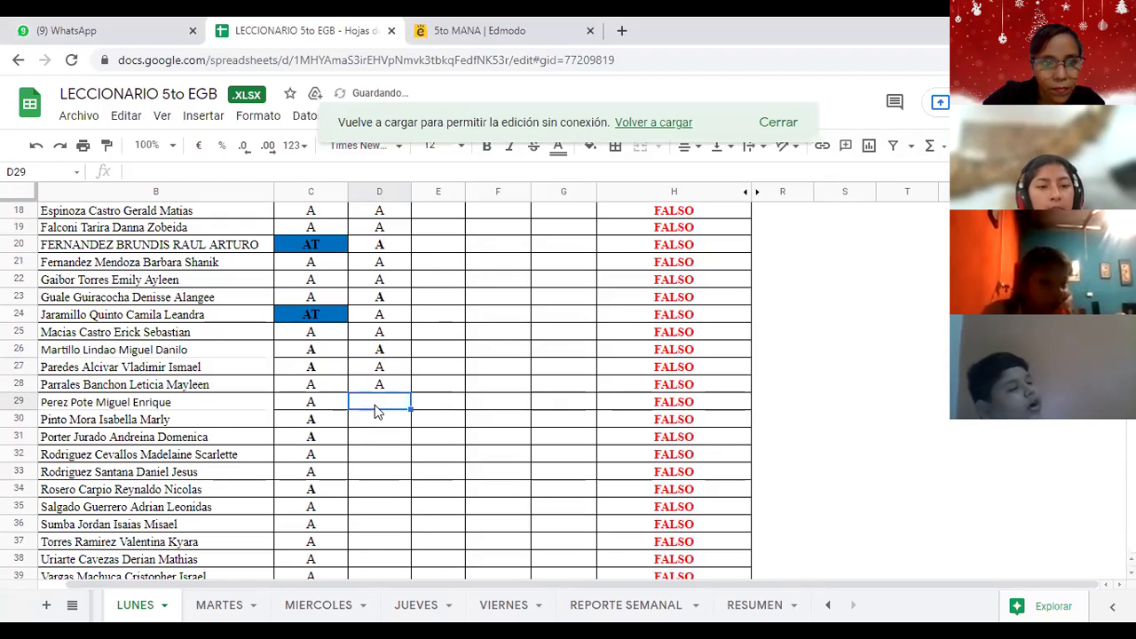
text(A)
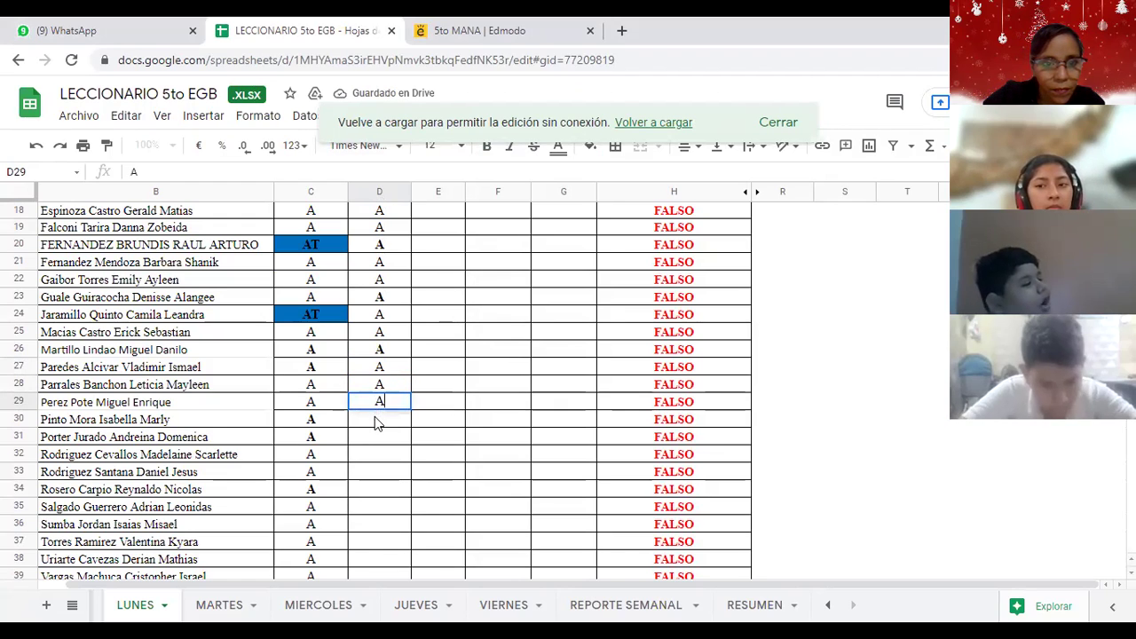
key(Return)
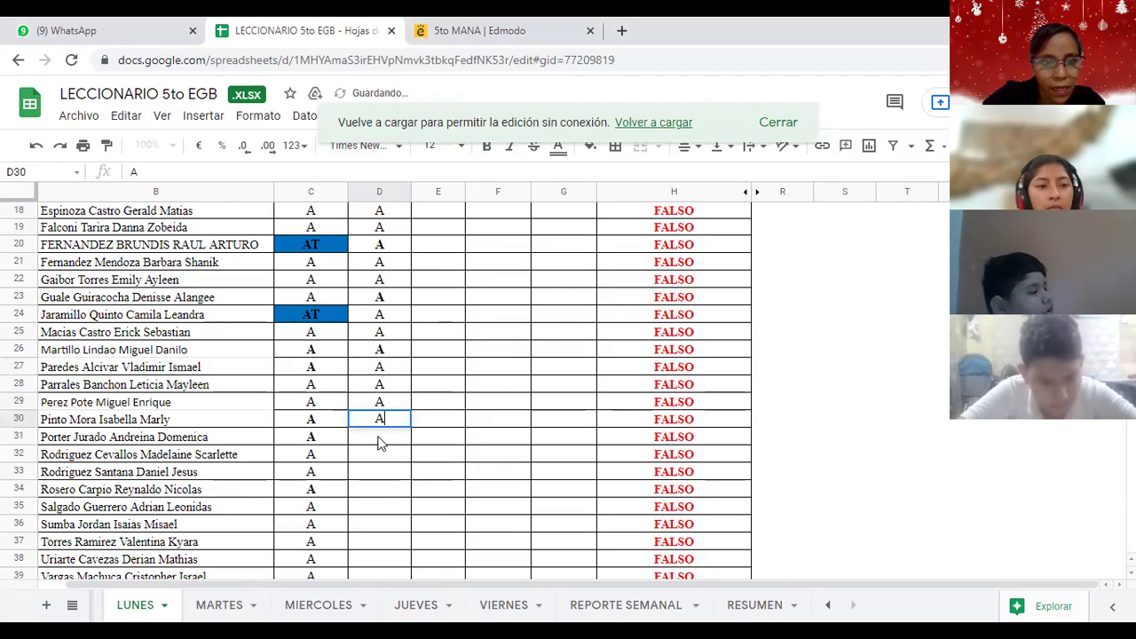
Enter A for language and literature in D30, D31 and D32.
text(A)
key(Return)
scroll(396, 423, down, 3)
text(A)
key(Return)
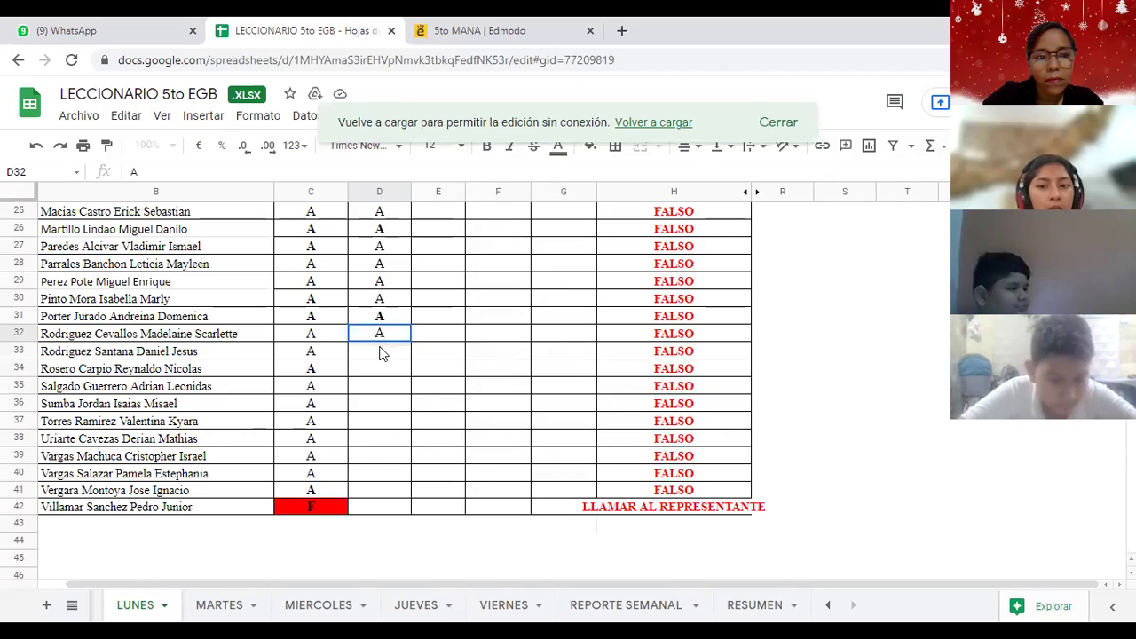
Mark the students in rows 33, 34 and 35 with A for language and literature.
click(380, 352)
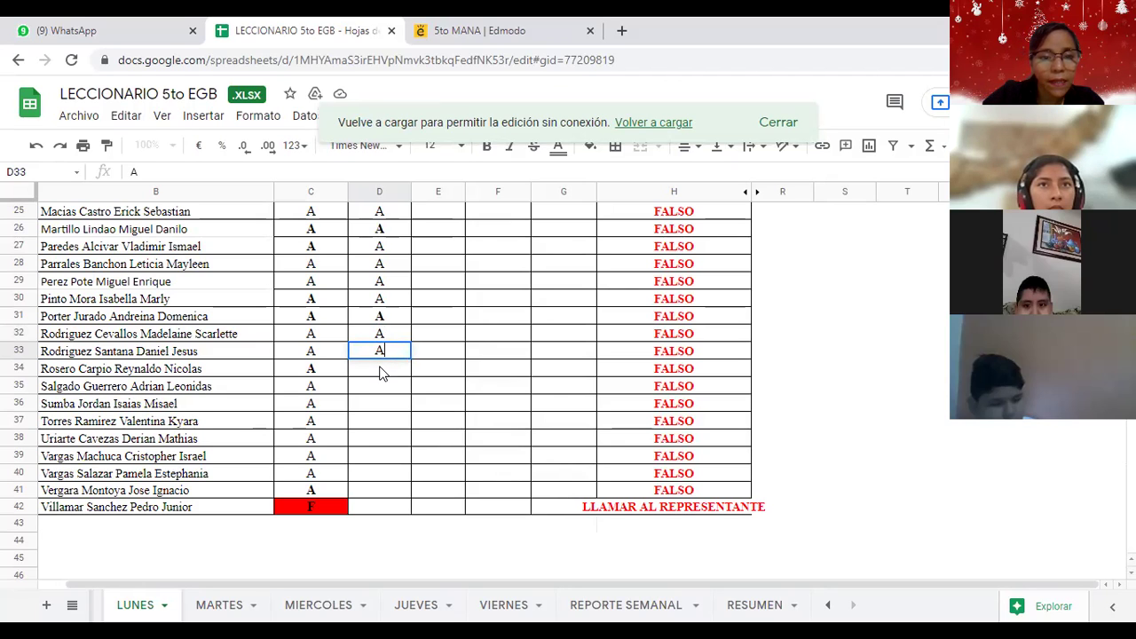
key(Return)
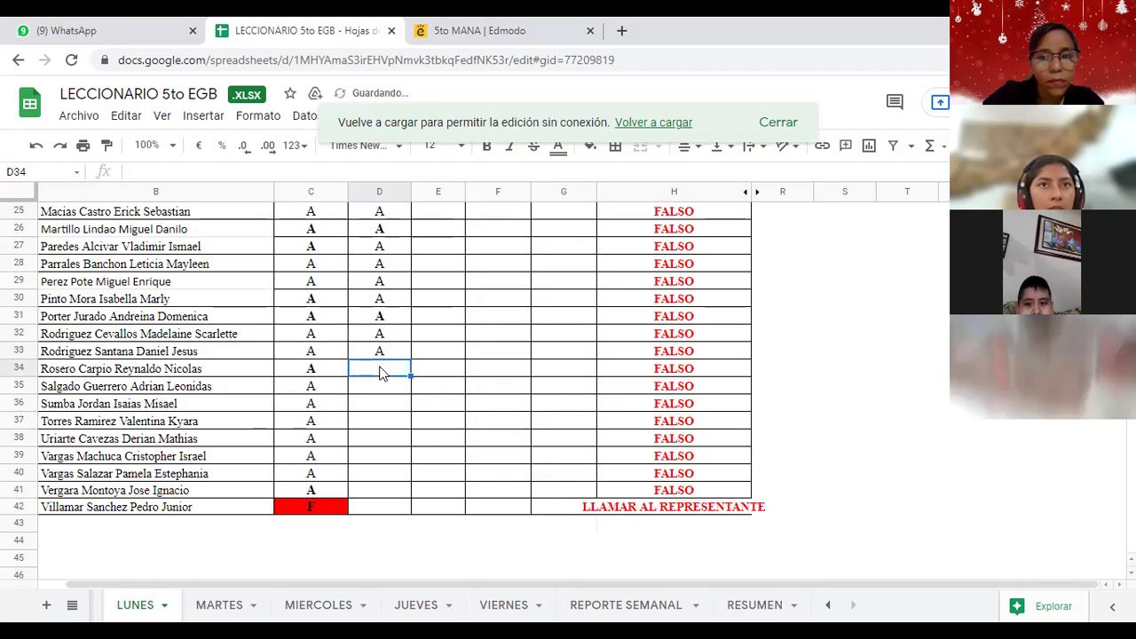
text(A)
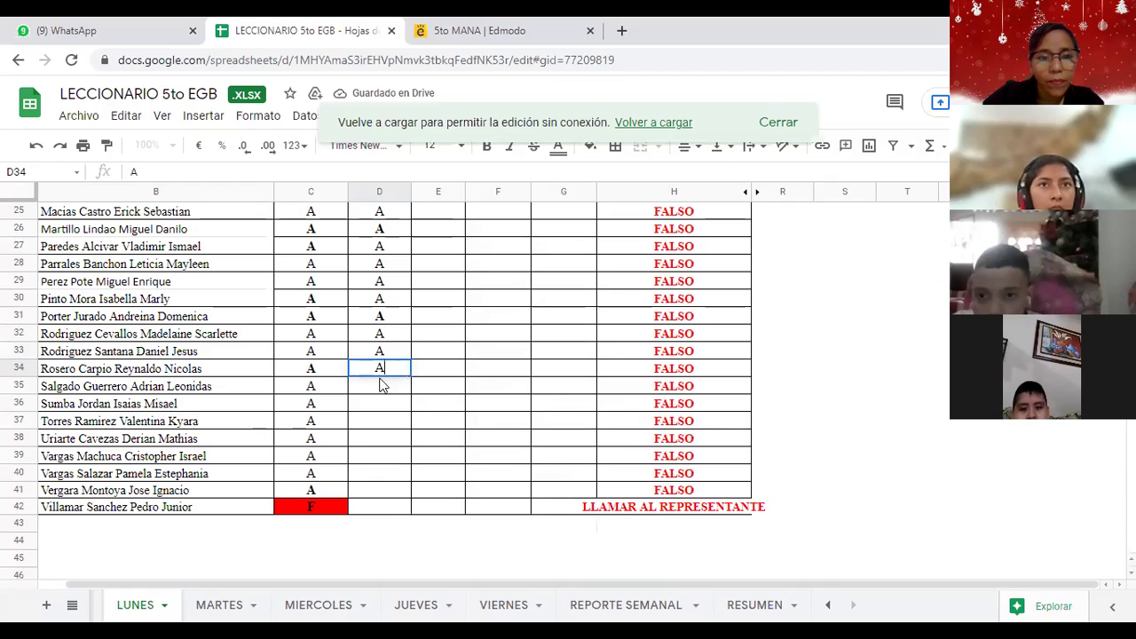
key(Return)
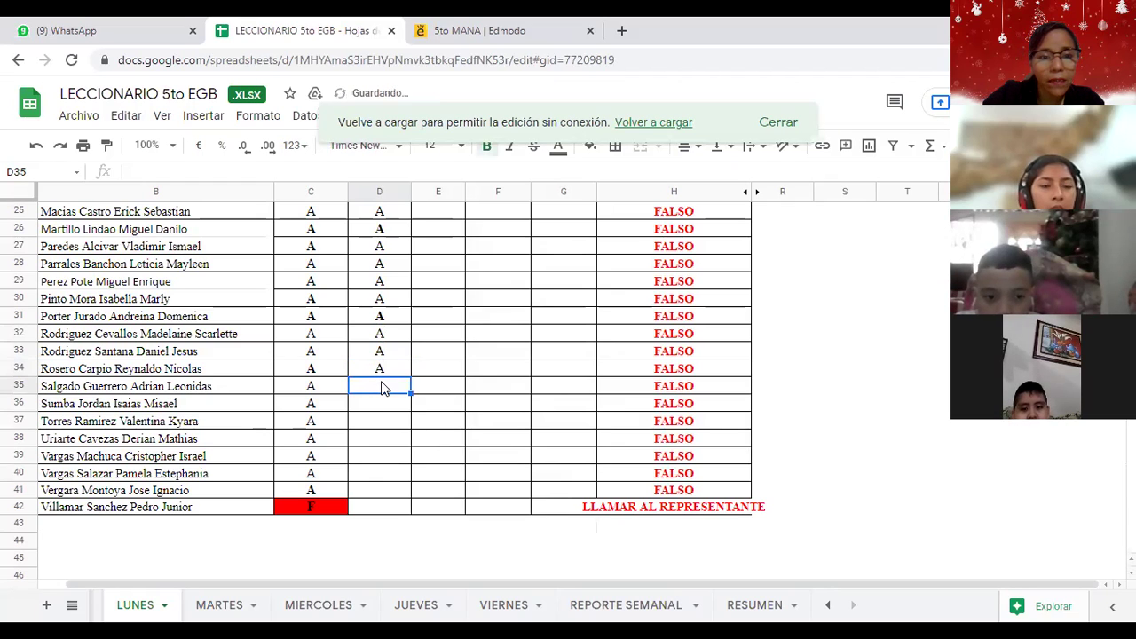
text(A)
key(Return)
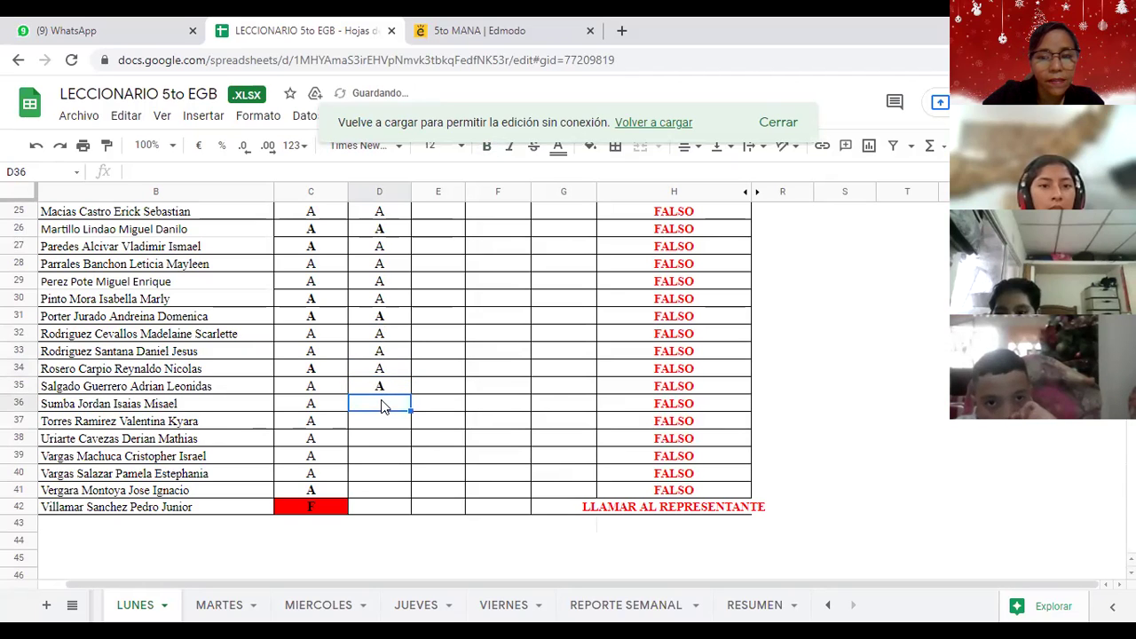
Enter A for language and literature in D36 and D37 and F in D38.
text(A)
key(Return)
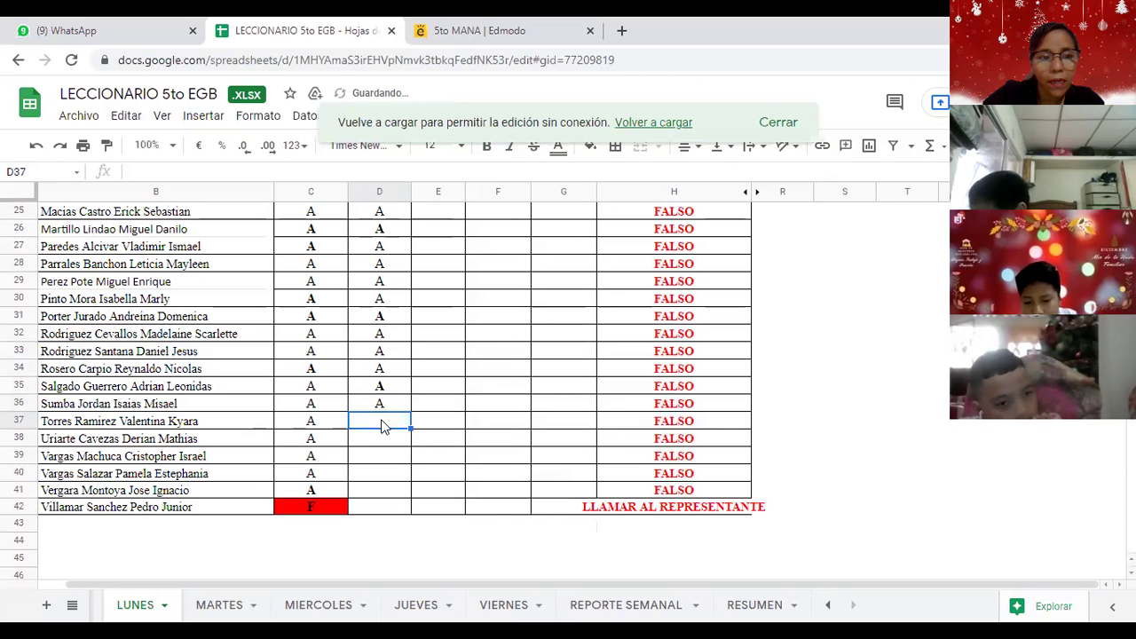
text(A)
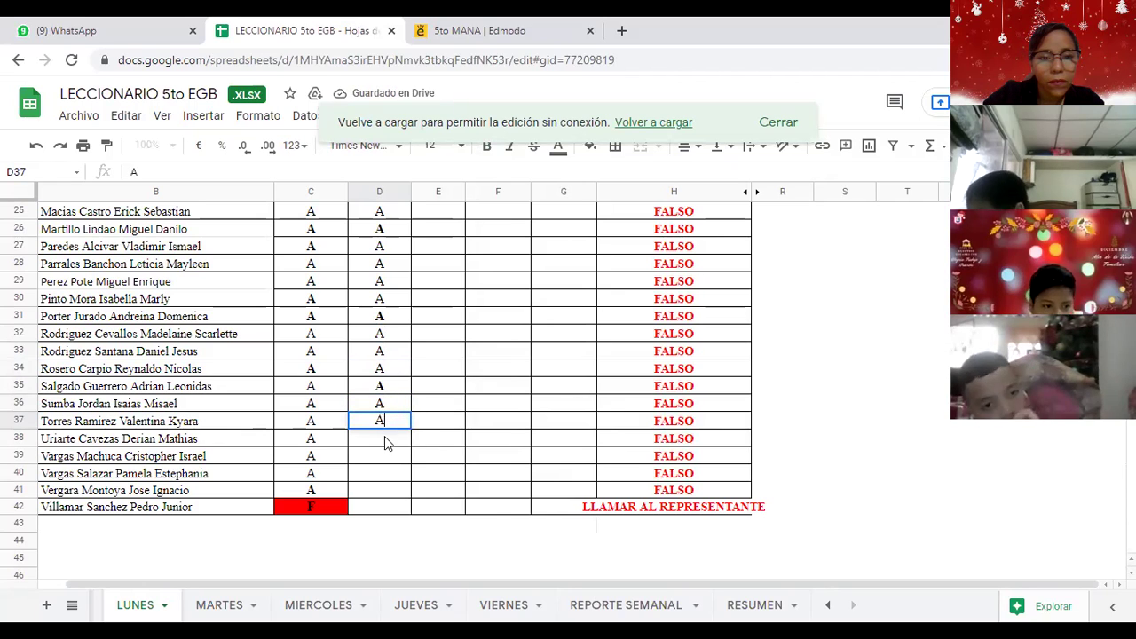
key(Return)
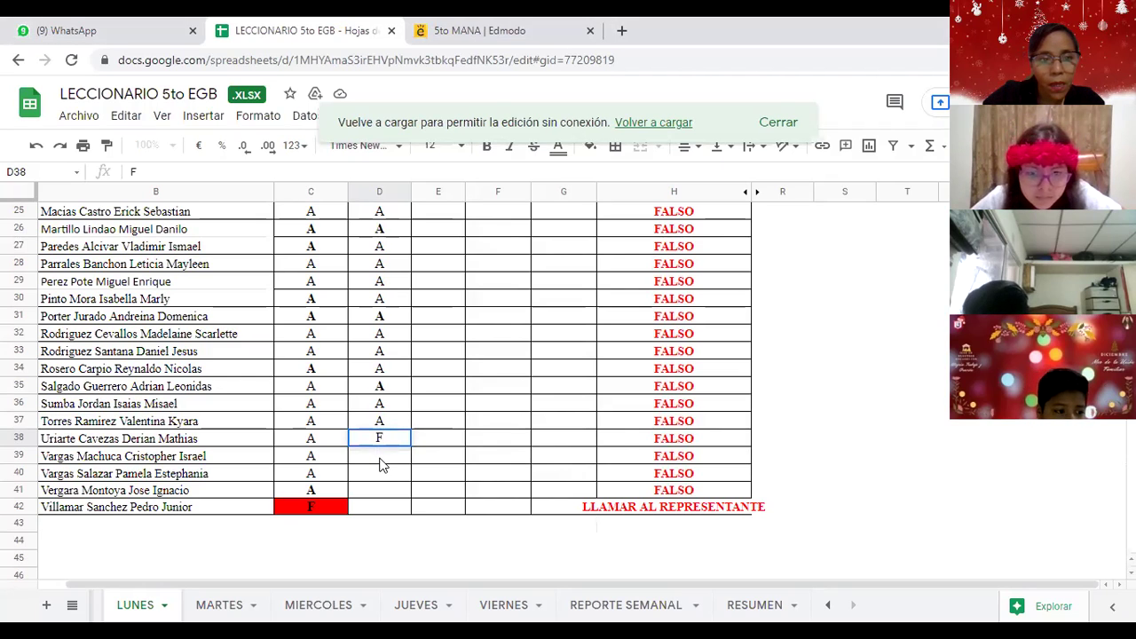
key(Return)
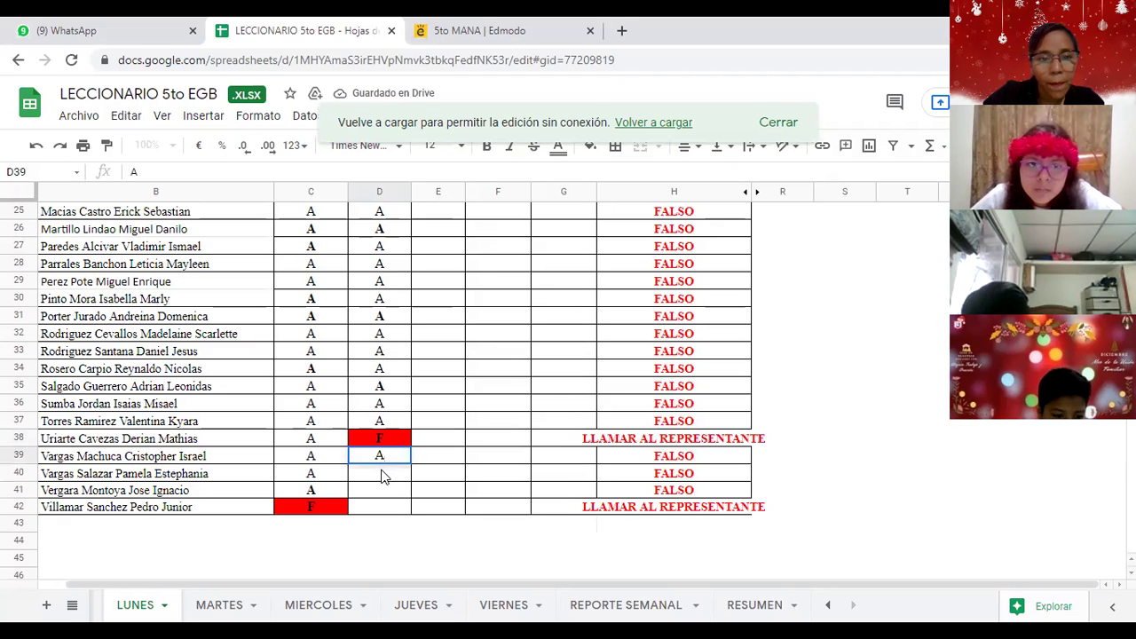
Mark the students in rows 39, 40 and 41 with A and the student in row 42 with F for language and literature.
text(A)
key(Return)
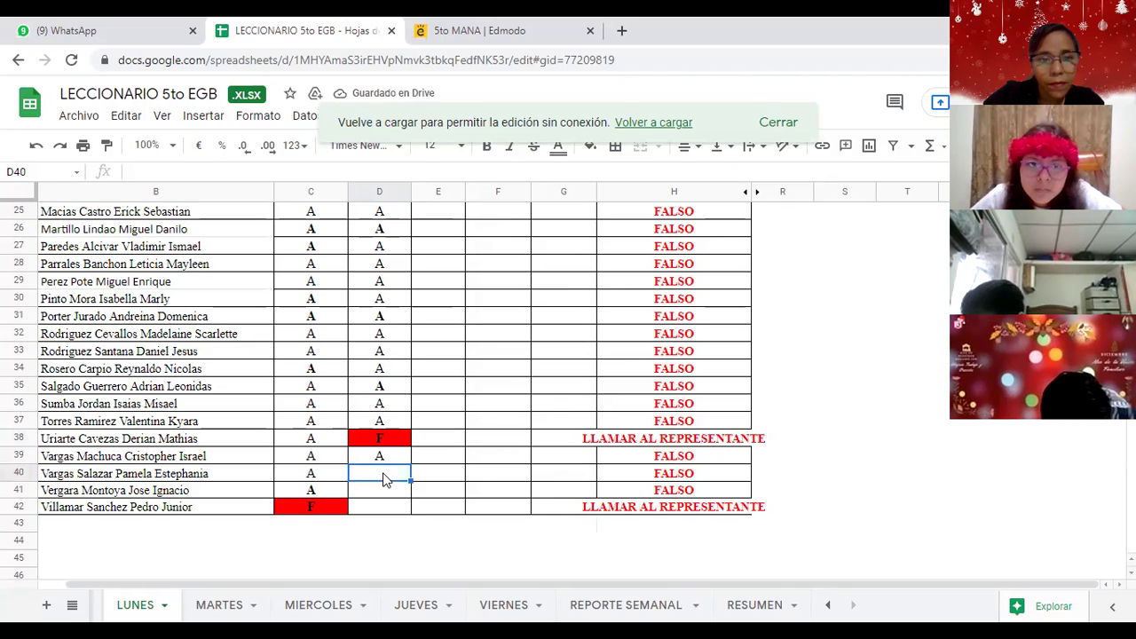
text(A)
key(Return)
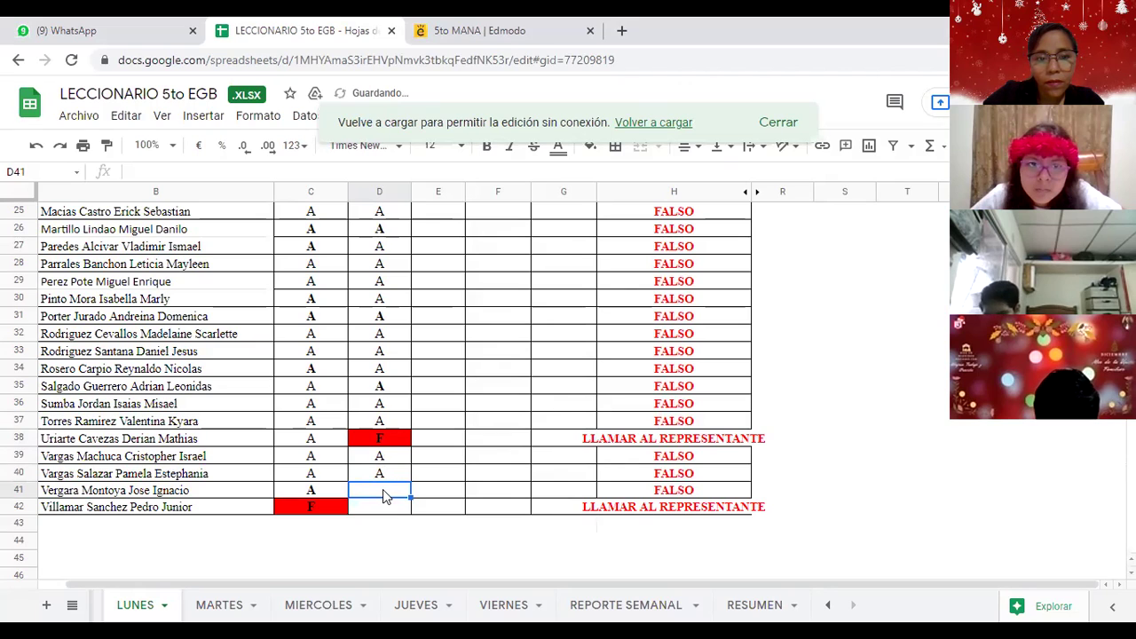
text(A)
key(Return)
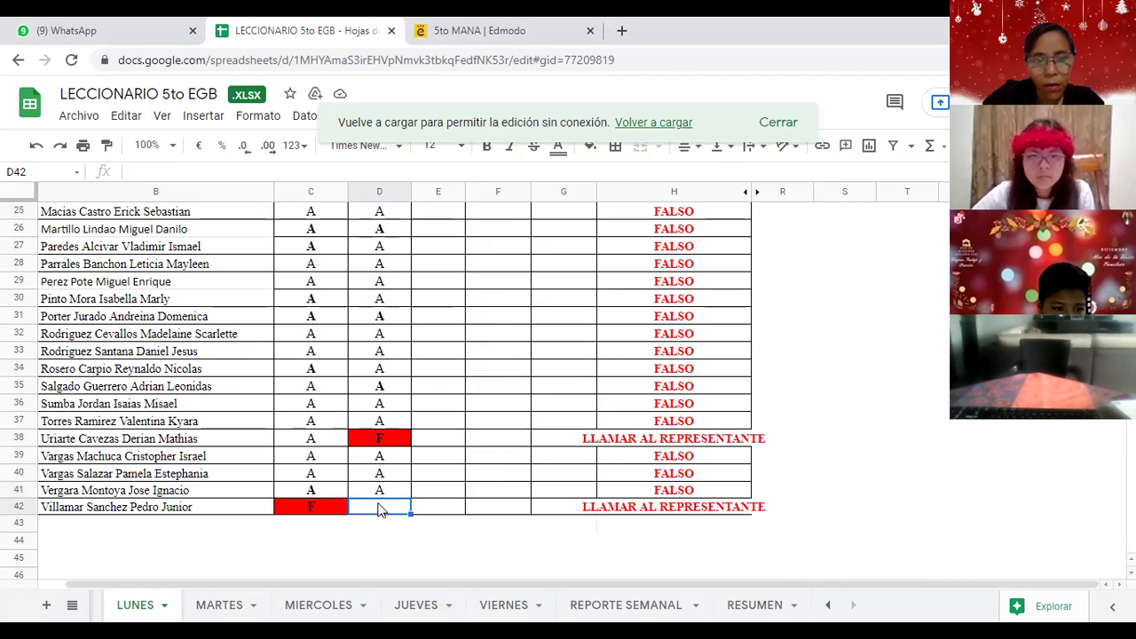
text(F)
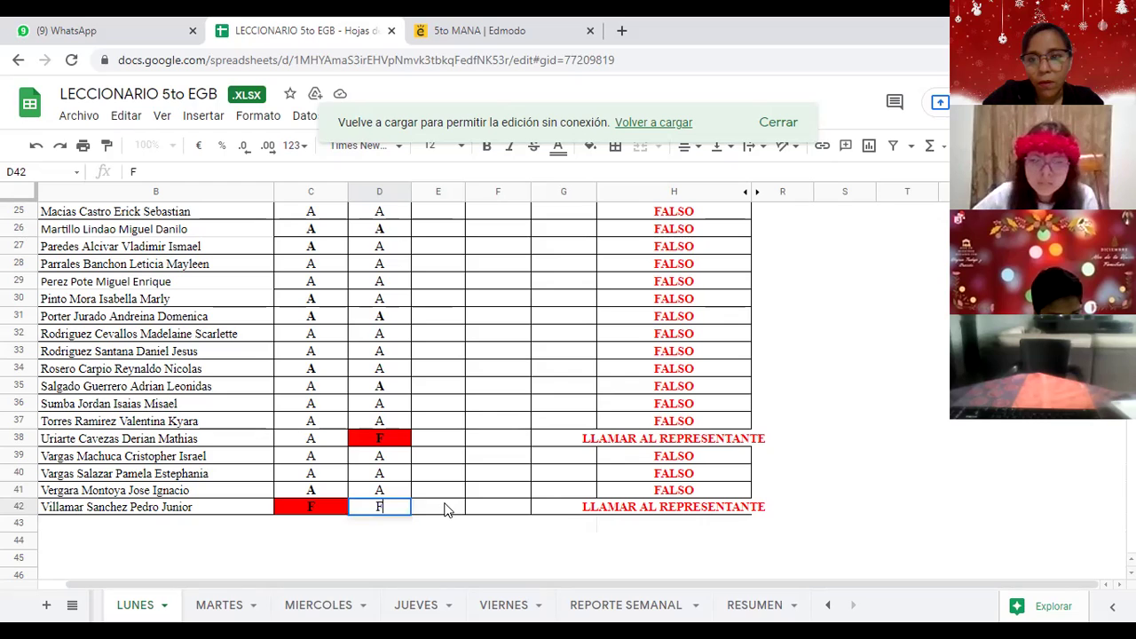
click(446, 509)
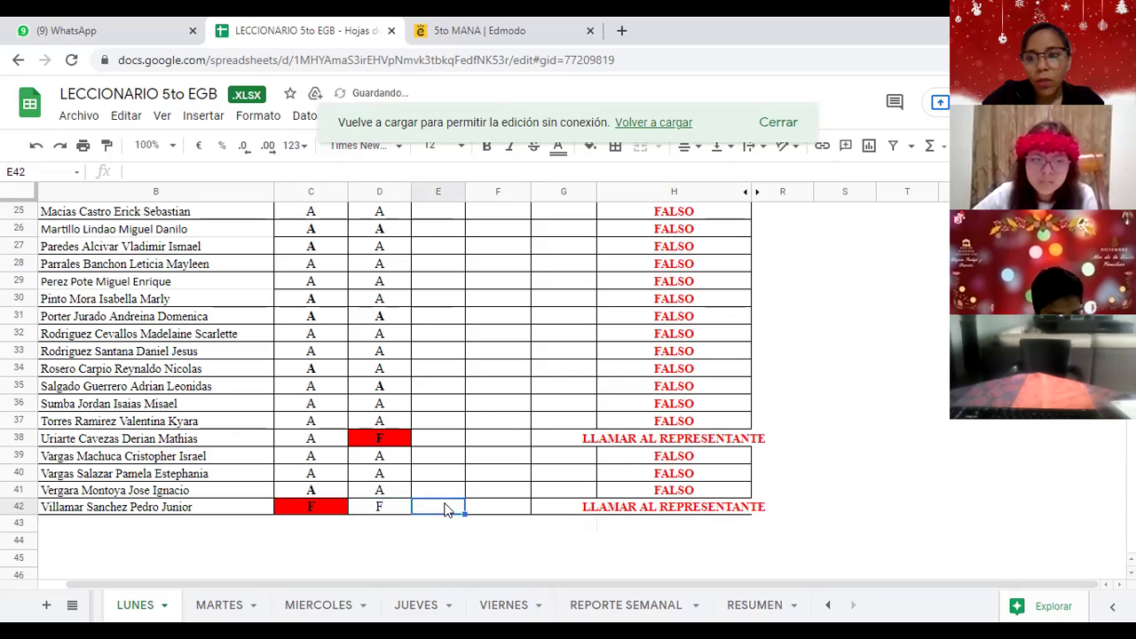
Clear the language and literature absence mark from D38.
click(371, 443)
key(Delete)
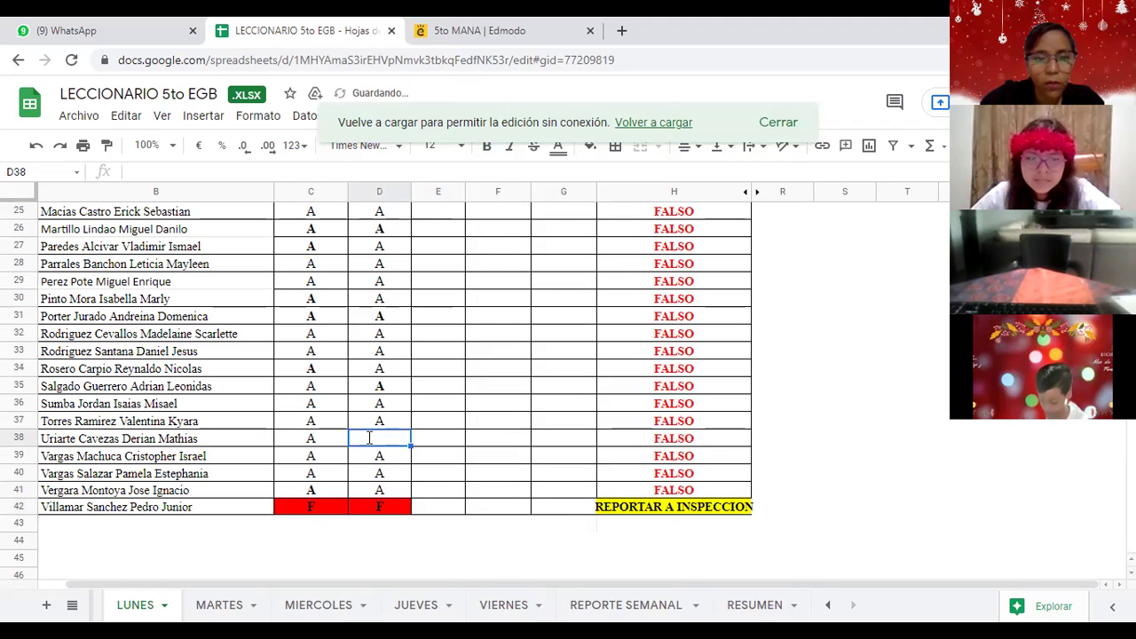
click(426, 444)
Change the language and literature mark in D7 to AT and stop sharing the screen.
scroll(427, 444, up, 10)
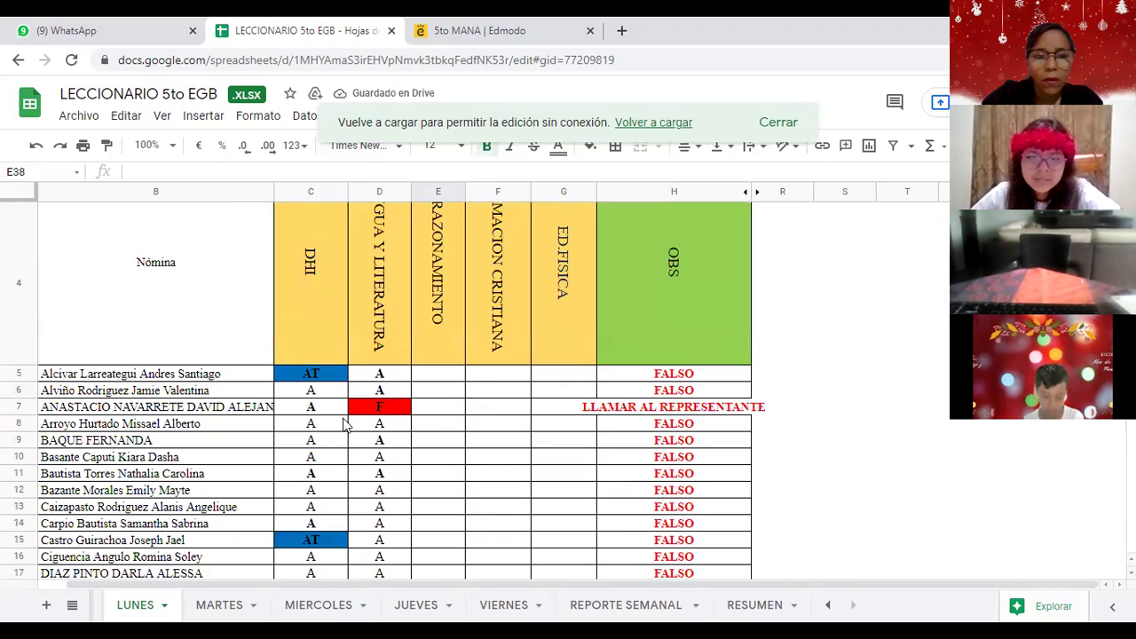
click(382, 408)
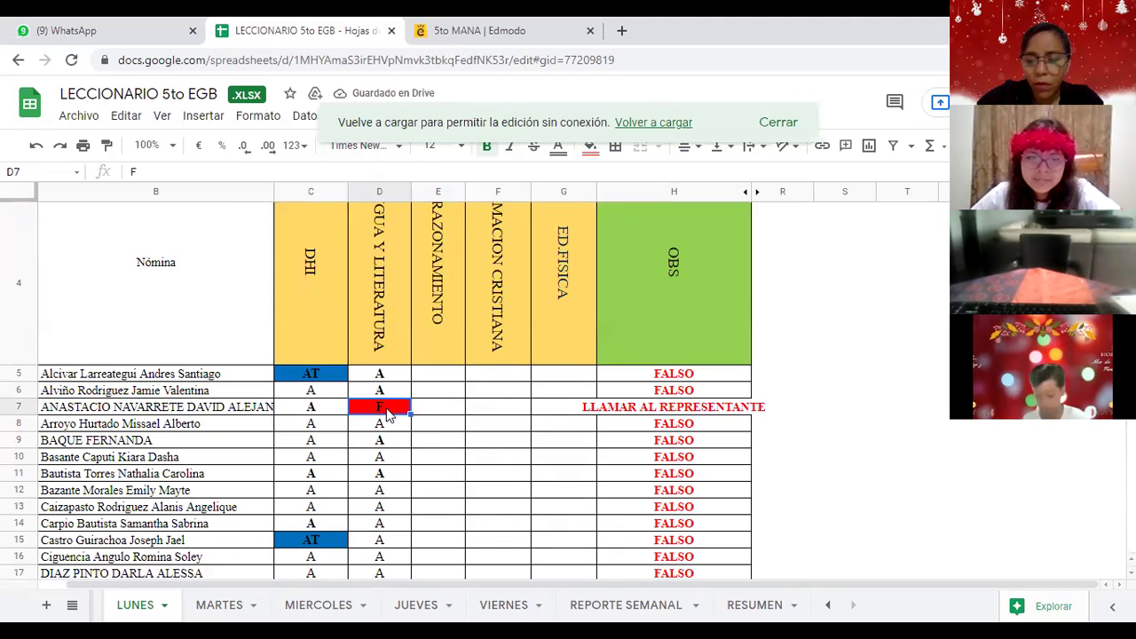
text(AT)
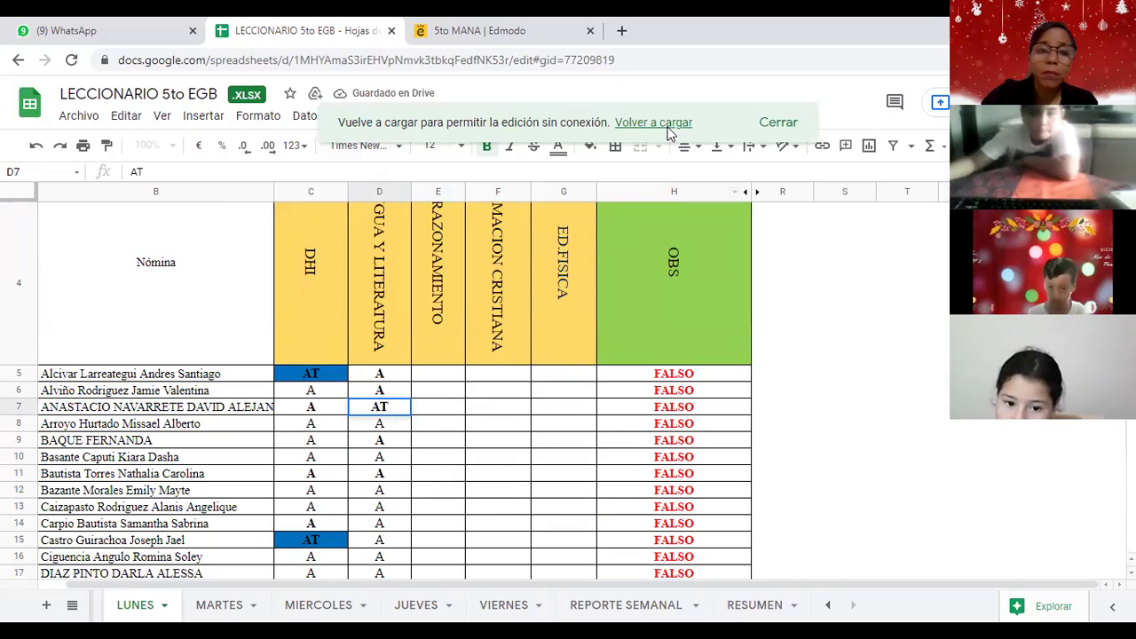
key(alt+s)
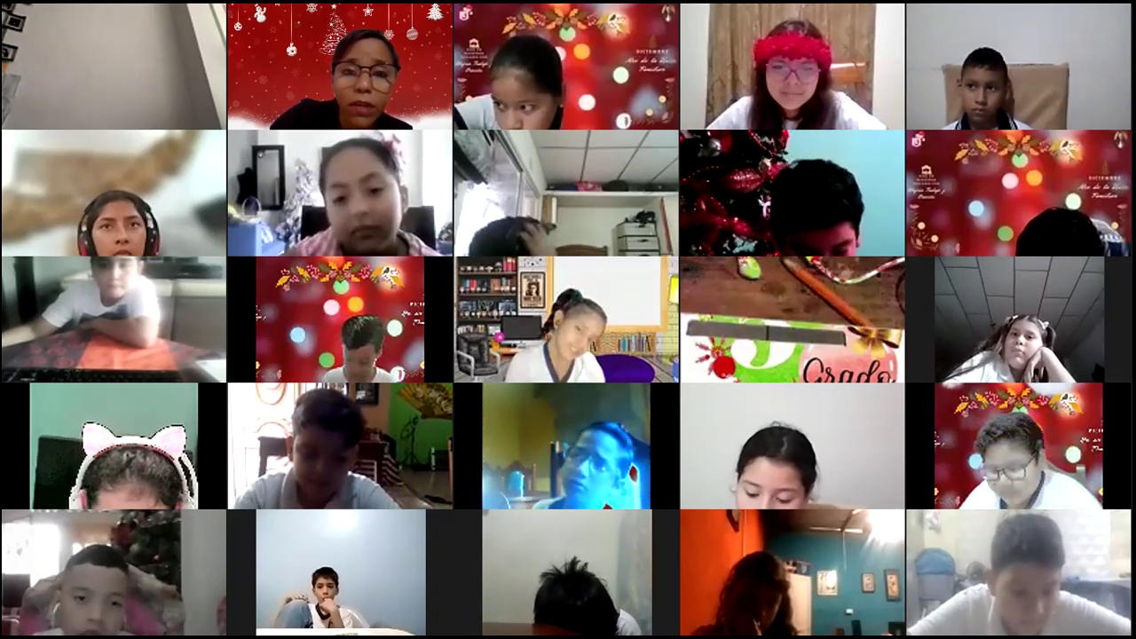